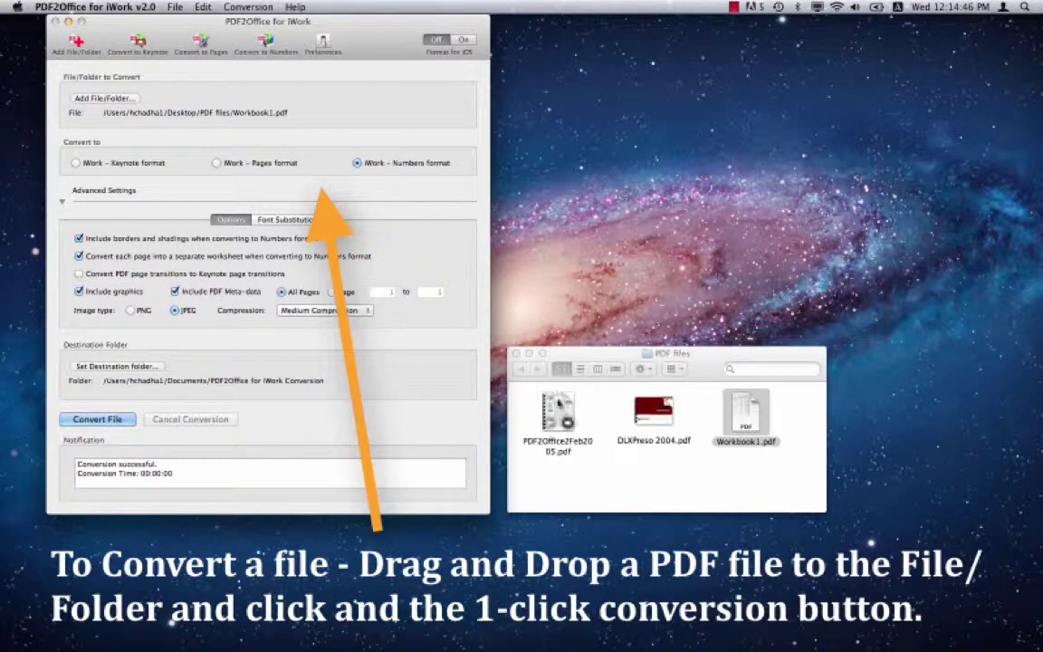
Load PDF2Office2Feb2005.pdf from Finder as the file to convert, reported as four portrait pages
mouse_move(560, 407)
mouse_down()
mouse_move(253, 110)
mouse_move(362, 154)
mouse_move(289, 104)
mouse_up()
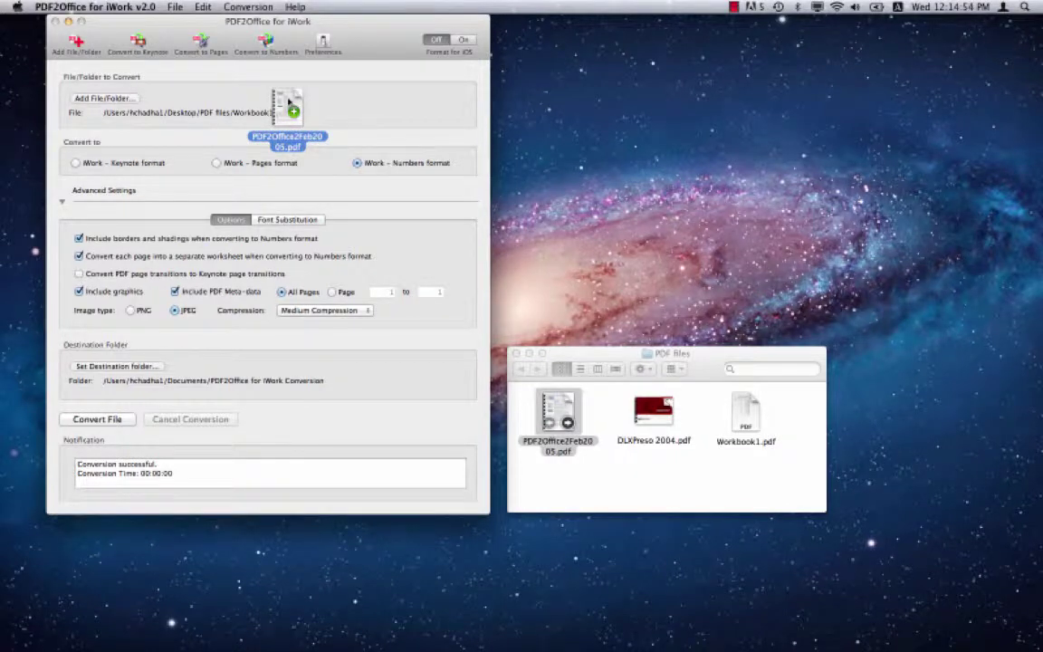
drag(289, 104, 289, 104)
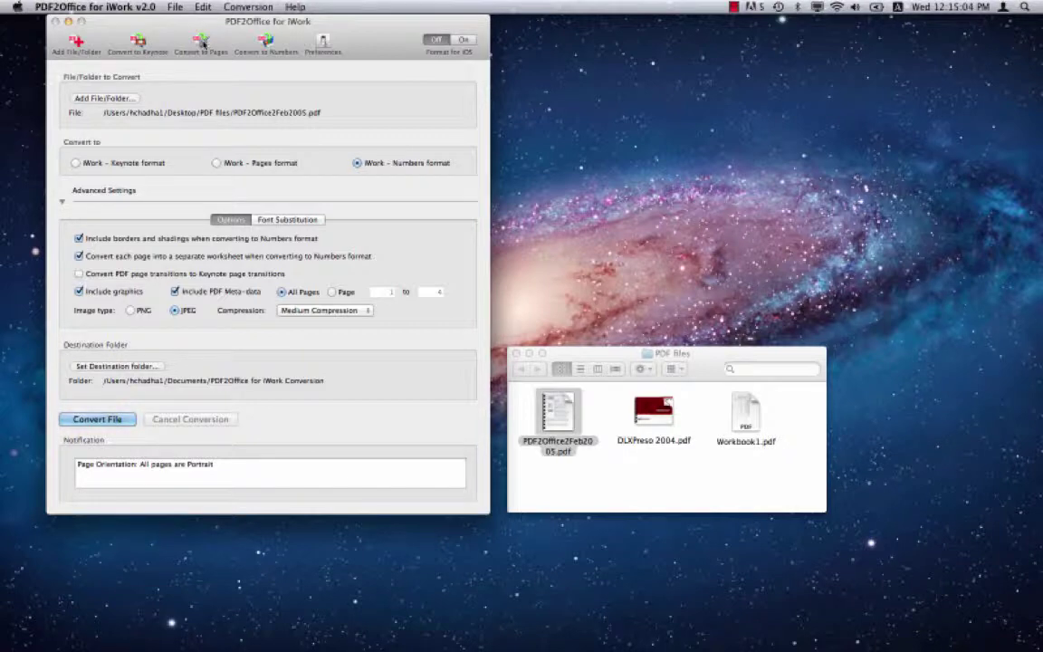
Convert PDF2Office2Feb2005.pdf to Pages, with Pages on the left and the PDF files folder on the right
click(202, 42)
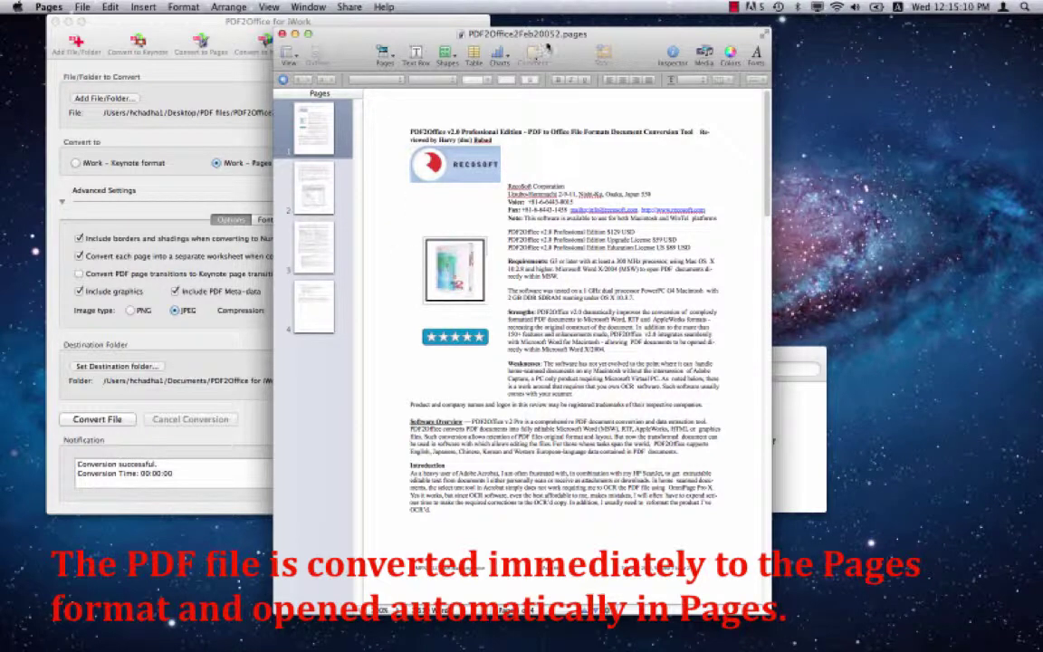
drag(556, 36, 305, 29)
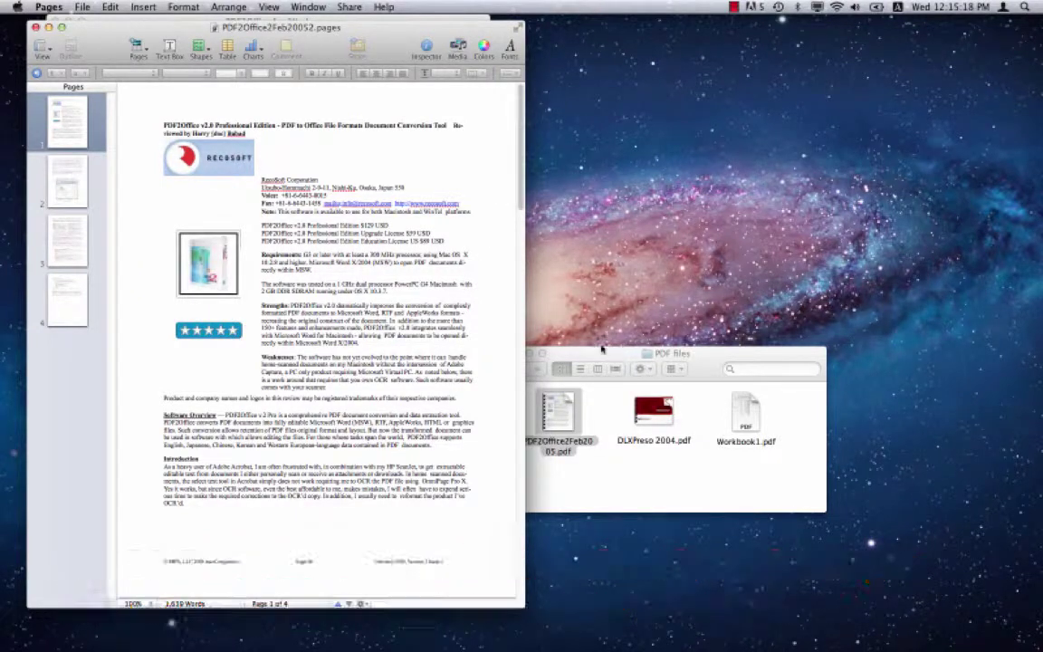
mouse_move(625, 352)
mouse_down()
mouse_move(662, 367)
mouse_move(649, 361)
mouse_up()
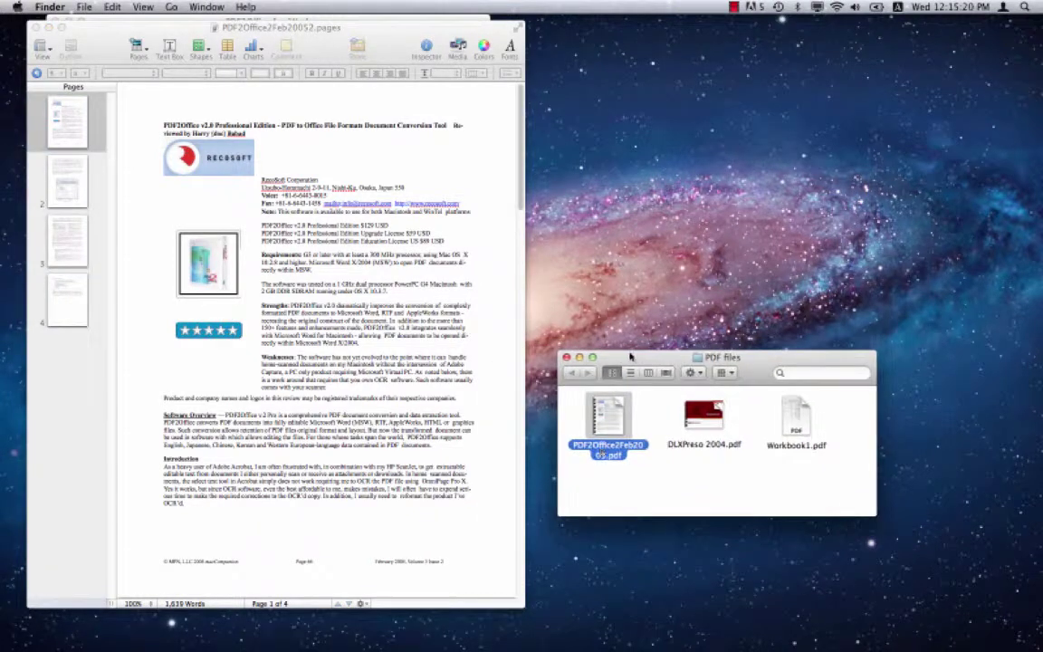
Open the original PDF in Acrobat, then select the title and the Professional Edition $129 USD line in Pages
double_click(613, 418)
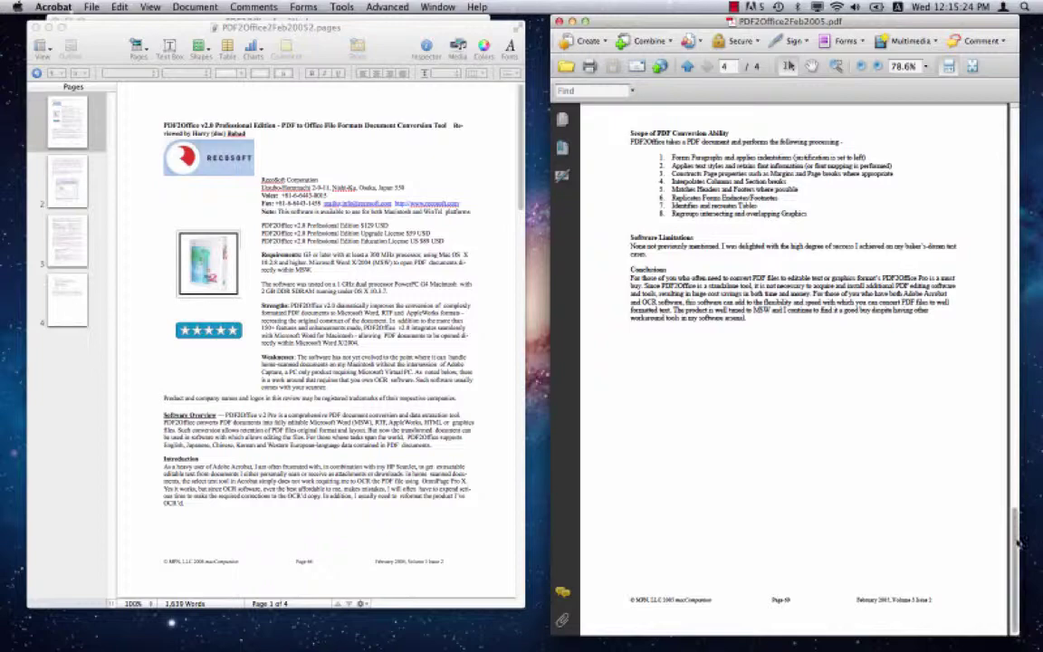
scroll(919, 471, up, 5)
scroll(919, 471, up, 15)
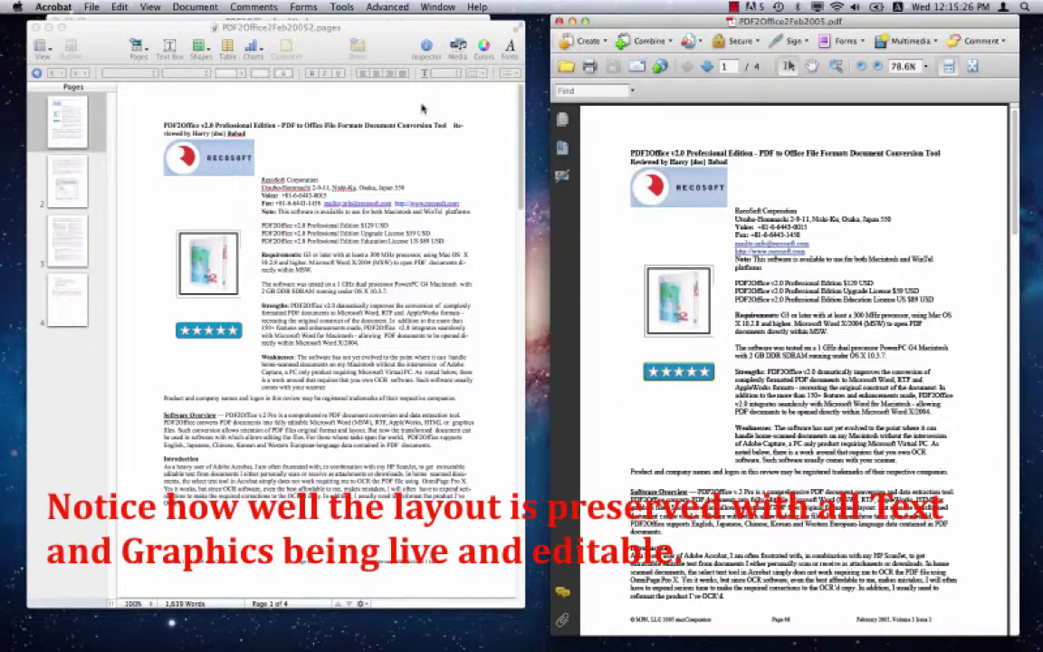
click(367, 126)
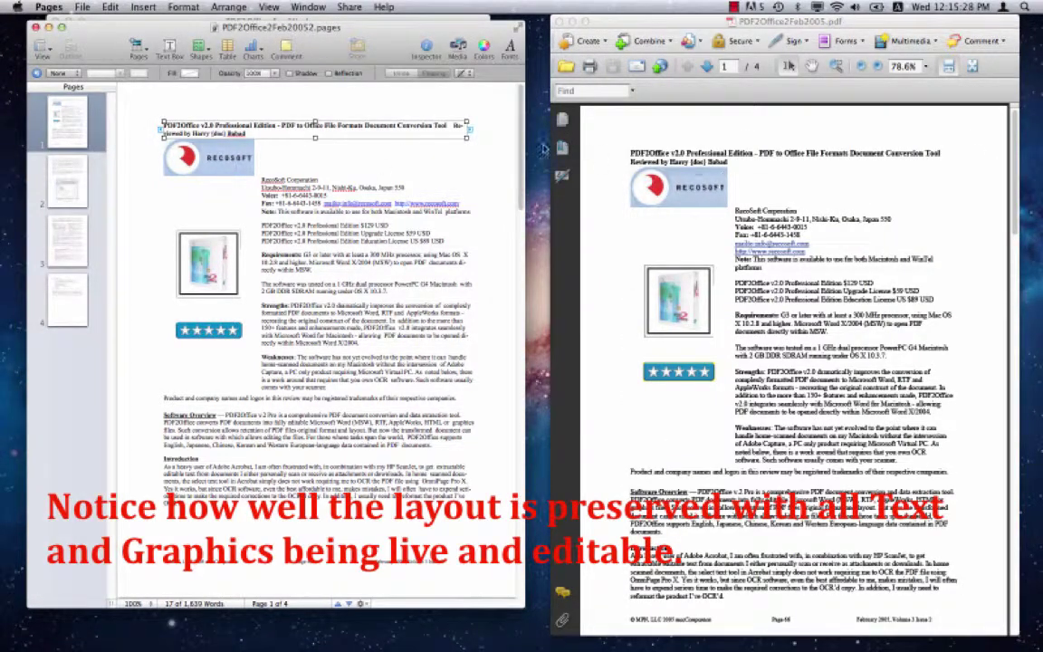
click(341, 231)
triple_click(340, 228)
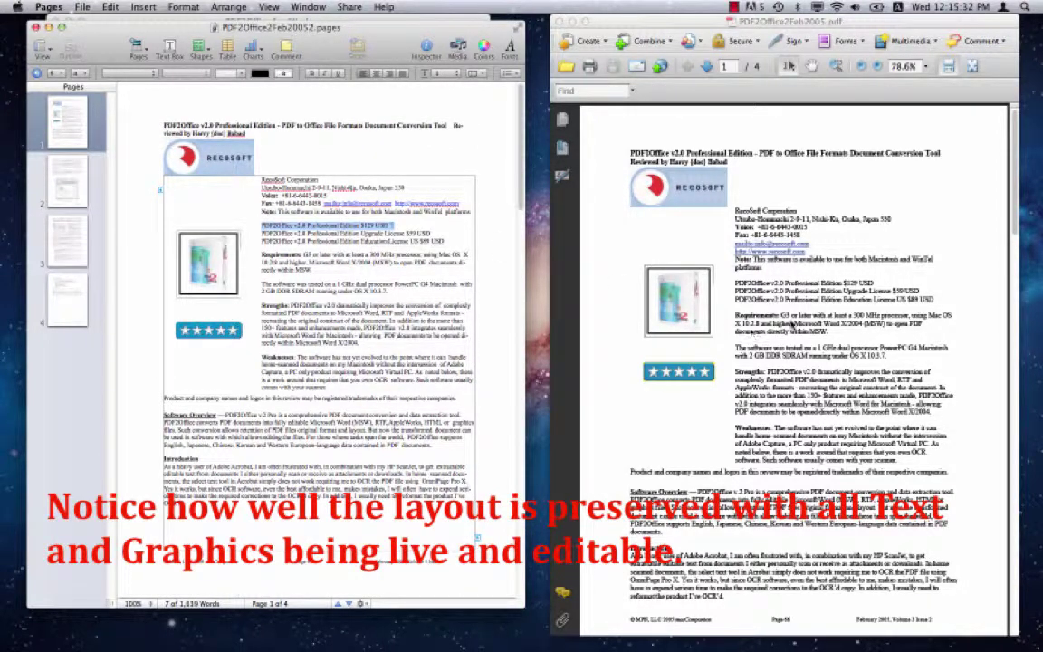
Compare page 2 of both documents, selecting its second paragraph and screenshot image in Pages
click(792, 324)
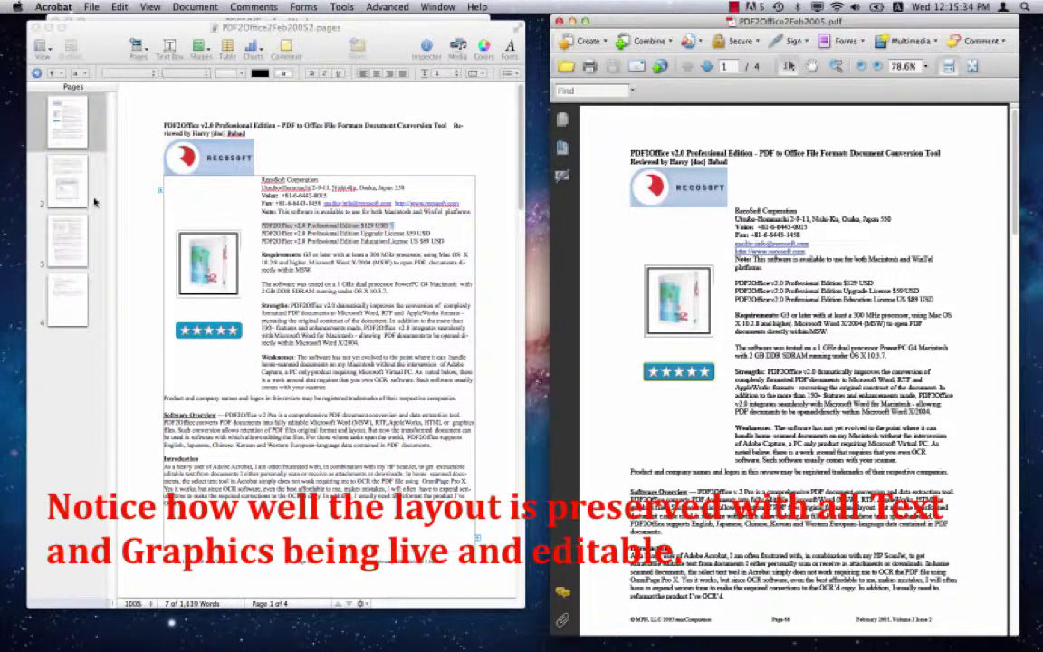
click(75, 172)
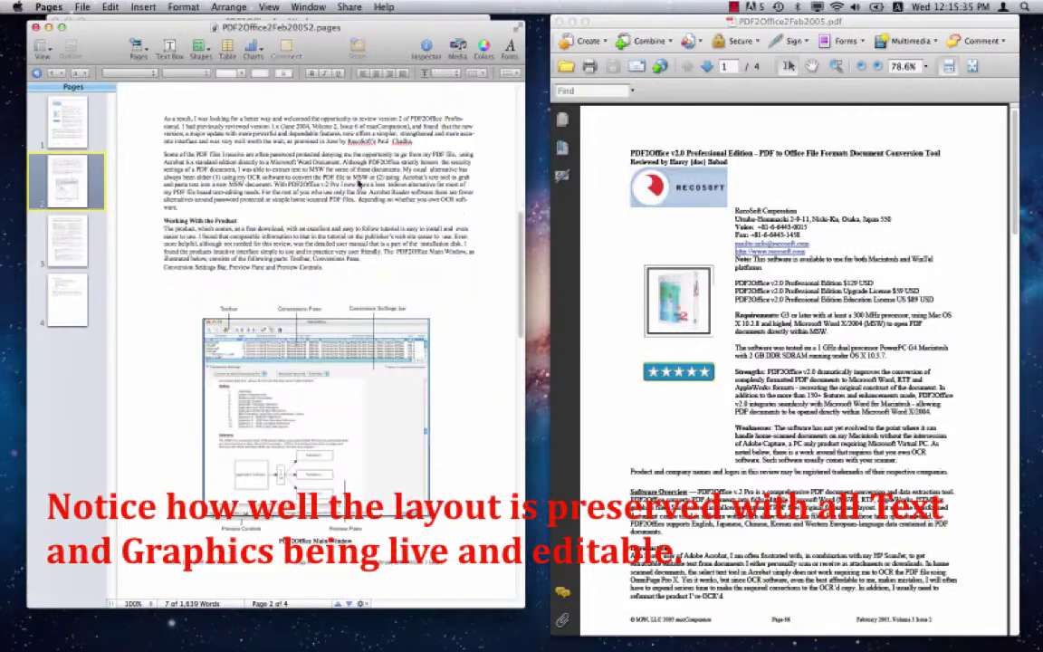
click(1015, 452)
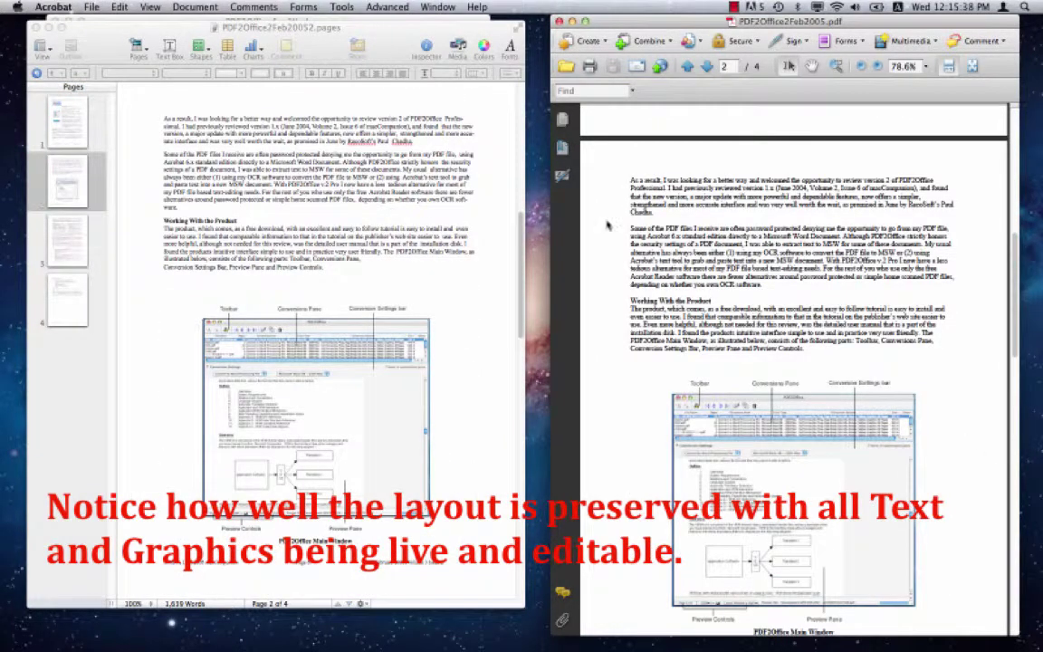
click(399, 156)
triple_click(399, 156)
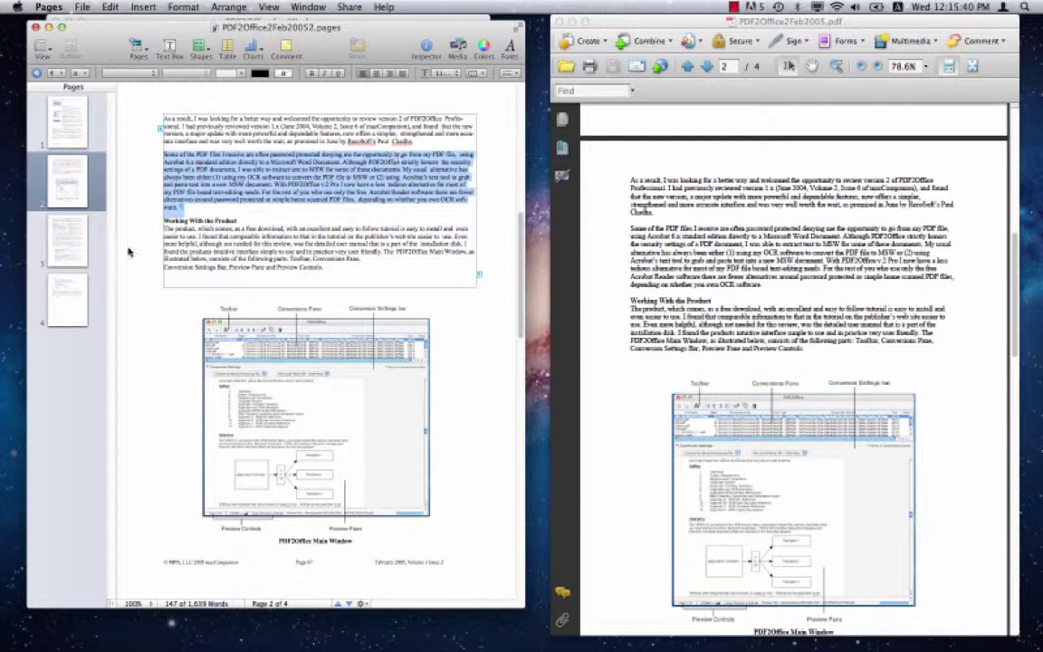
click(330, 391)
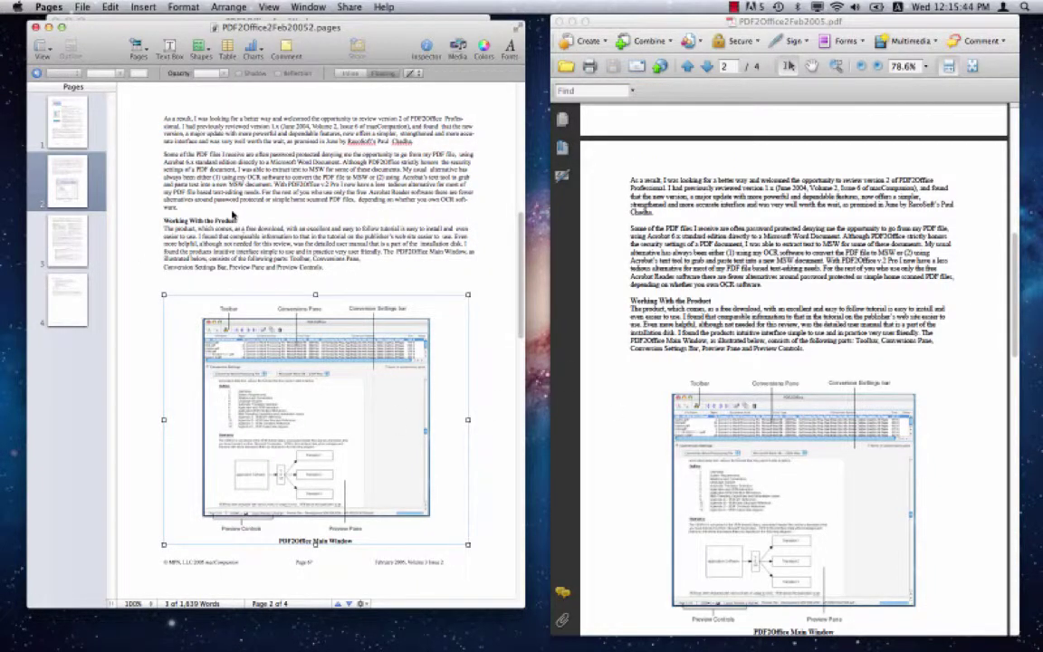
click(212, 195)
triple_click(163, 189)
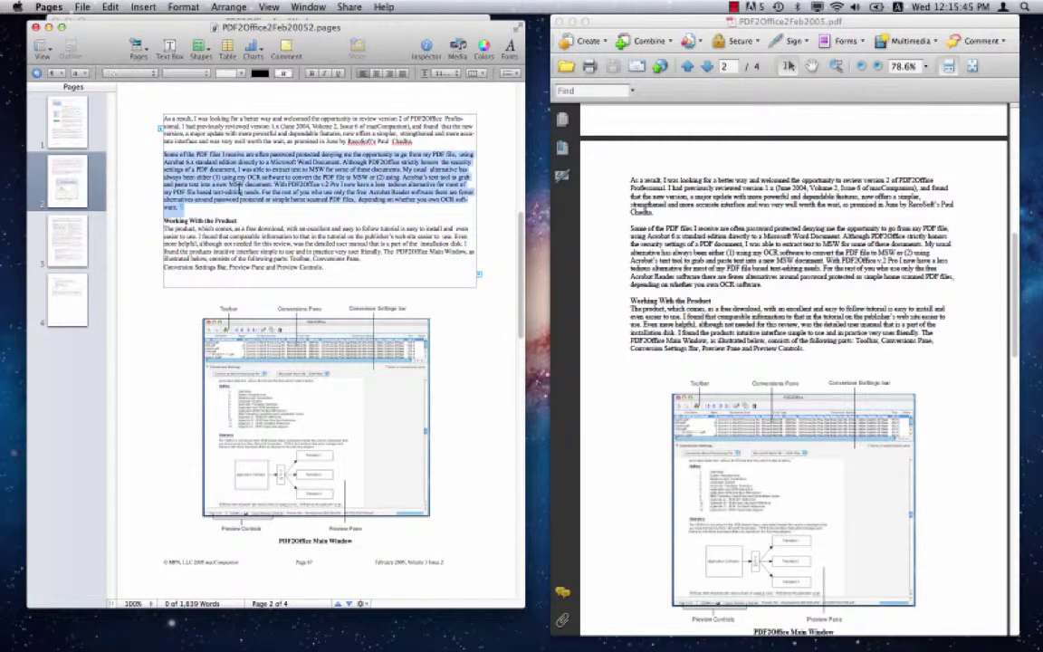
Advance both the Pages document and the original PDF to page 3
click(73, 226)
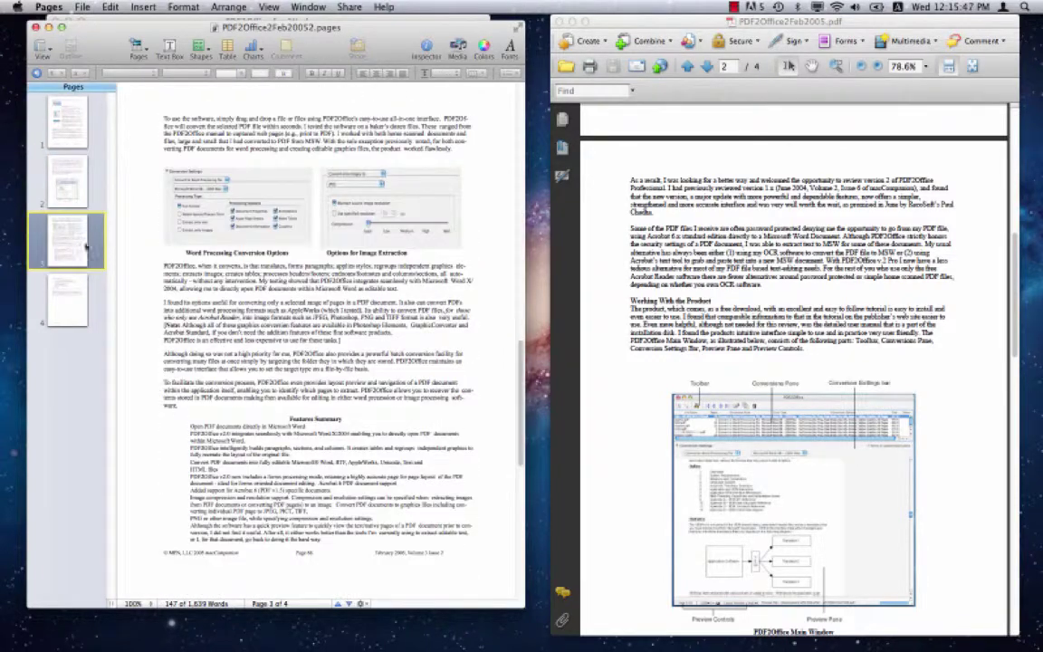
click(1014, 523)
scroll(793, 362, down, 1)
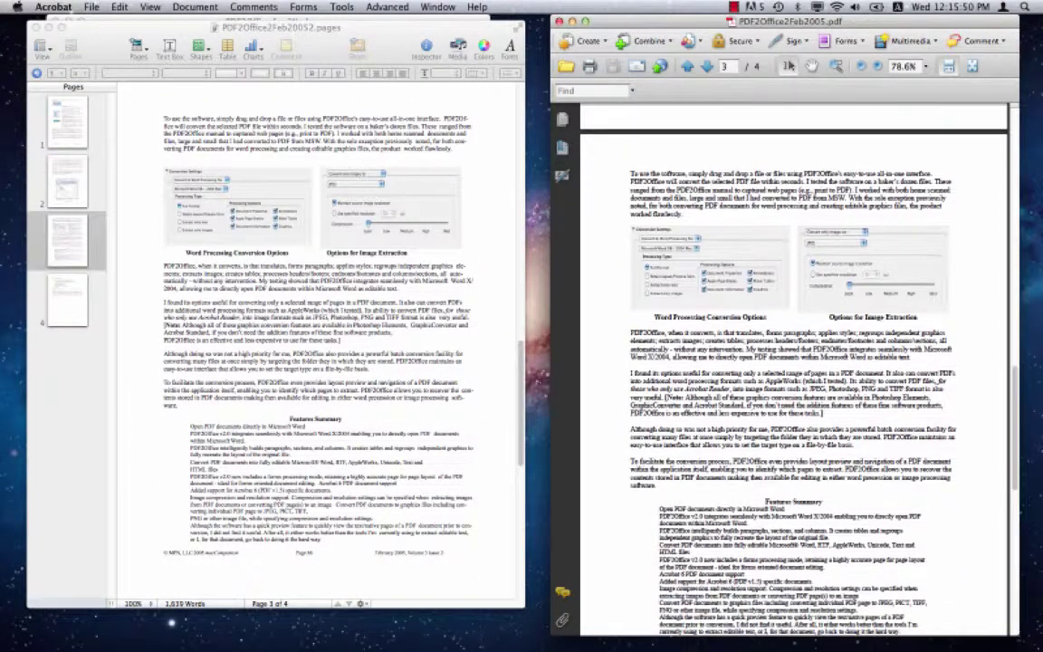
scroll(793, 362, down, 2)
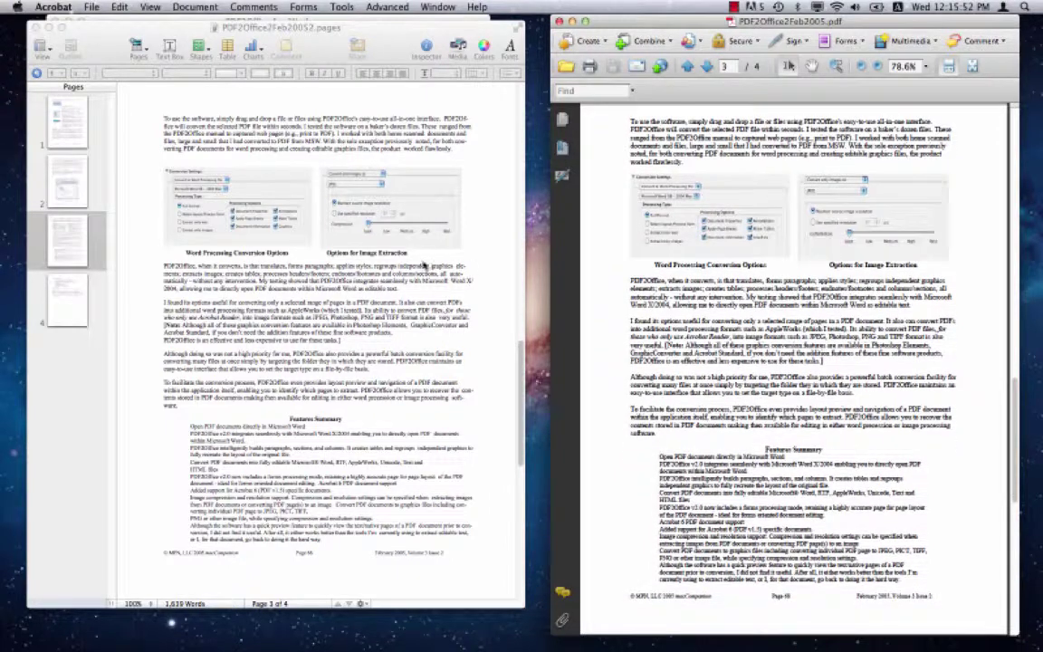
Close the PDF and Pages documents, then load DLXPreso 2004.pdf, reported as 14 landscape pages
click(562, 21)
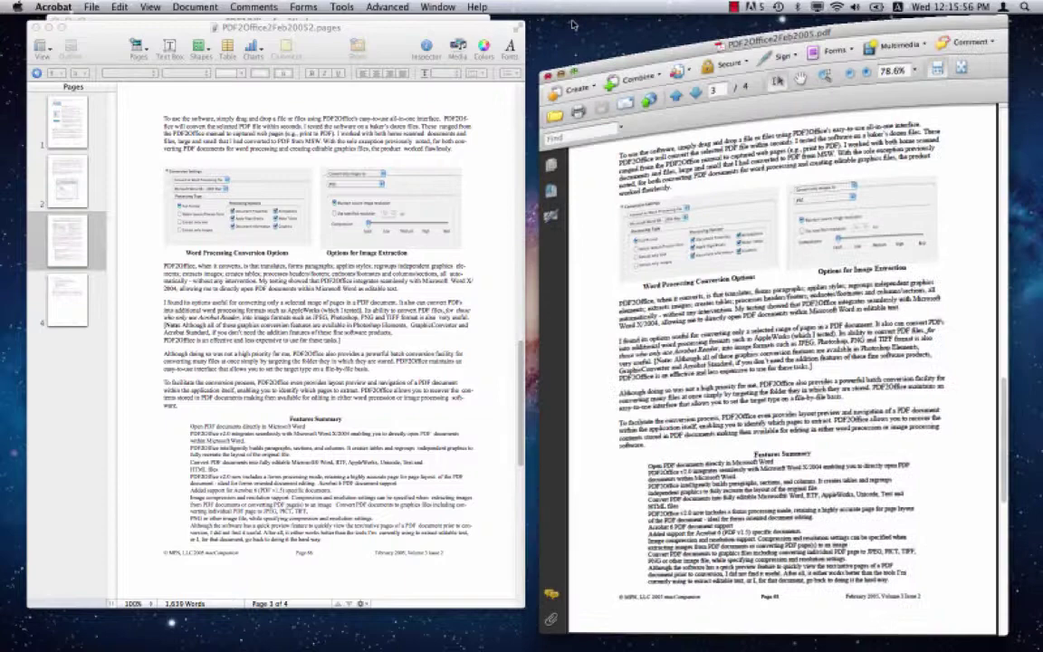
click(47, 27)
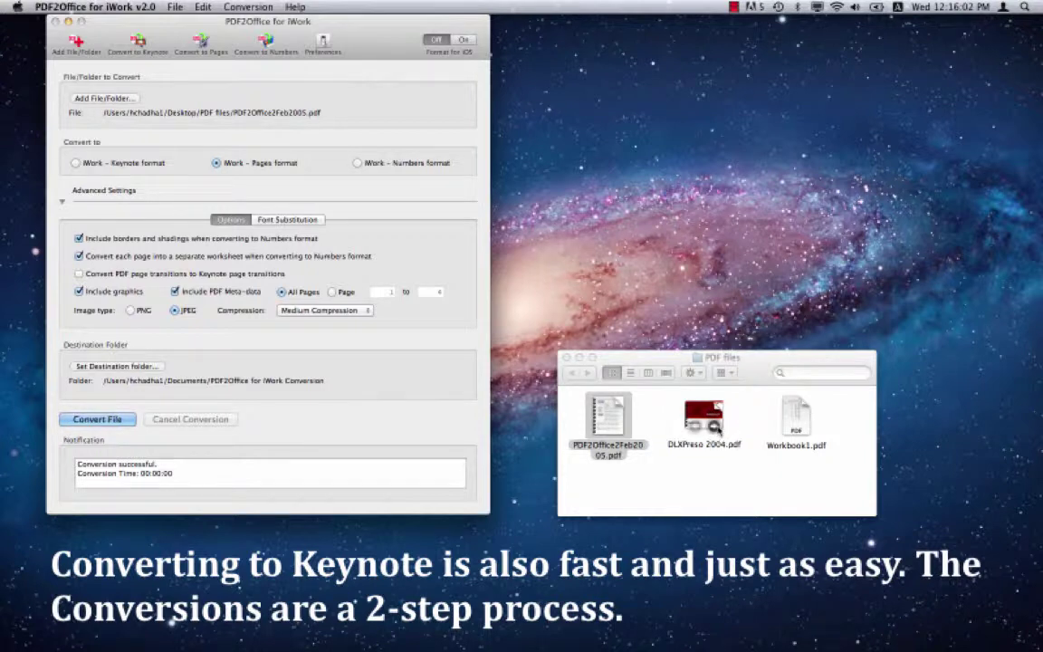
mouse_move(721, 433)
mouse_down()
mouse_move(520, 324)
mouse_move(242, 118)
mouse_up()
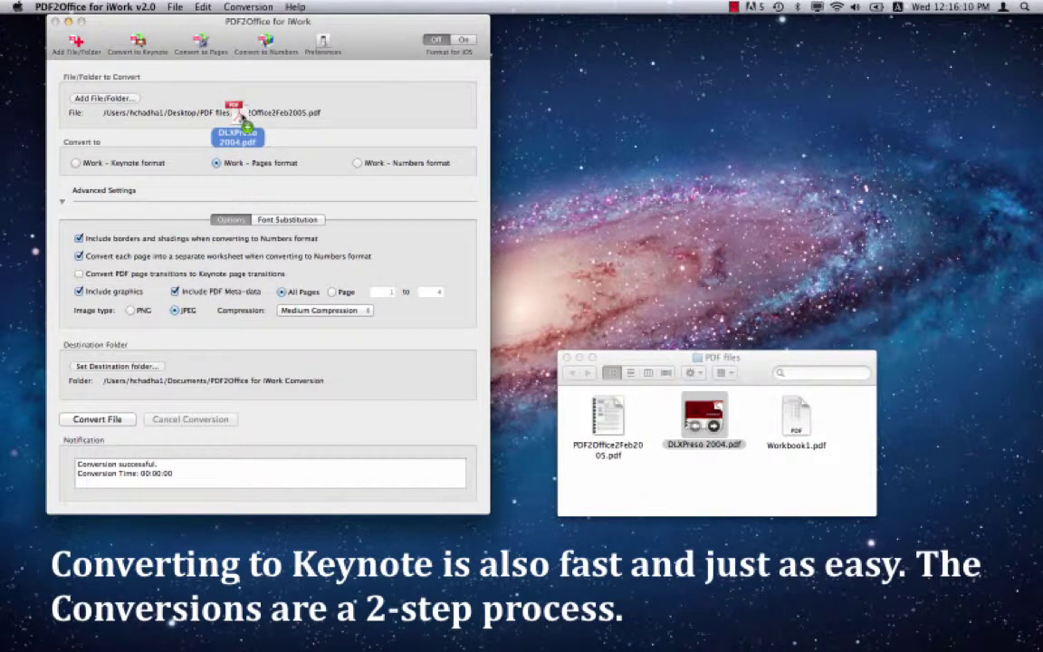
drag(243, 118, 243, 119)
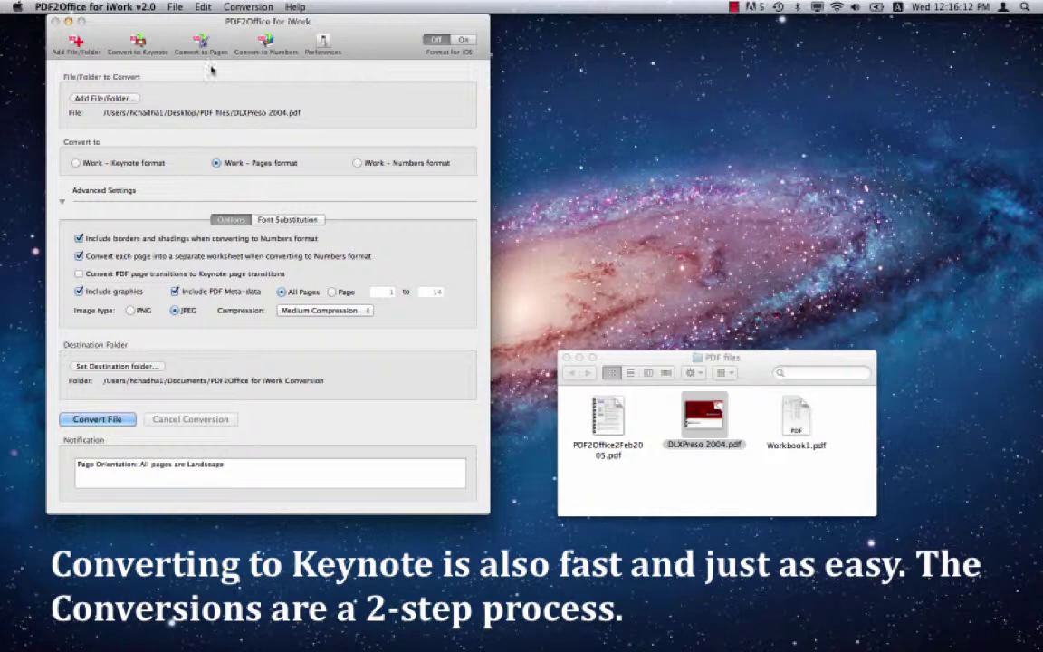
Convert DLXPreso 2004.pdf to Keynote, place the deck top left, and open the original PDF beside it
click(138, 42)
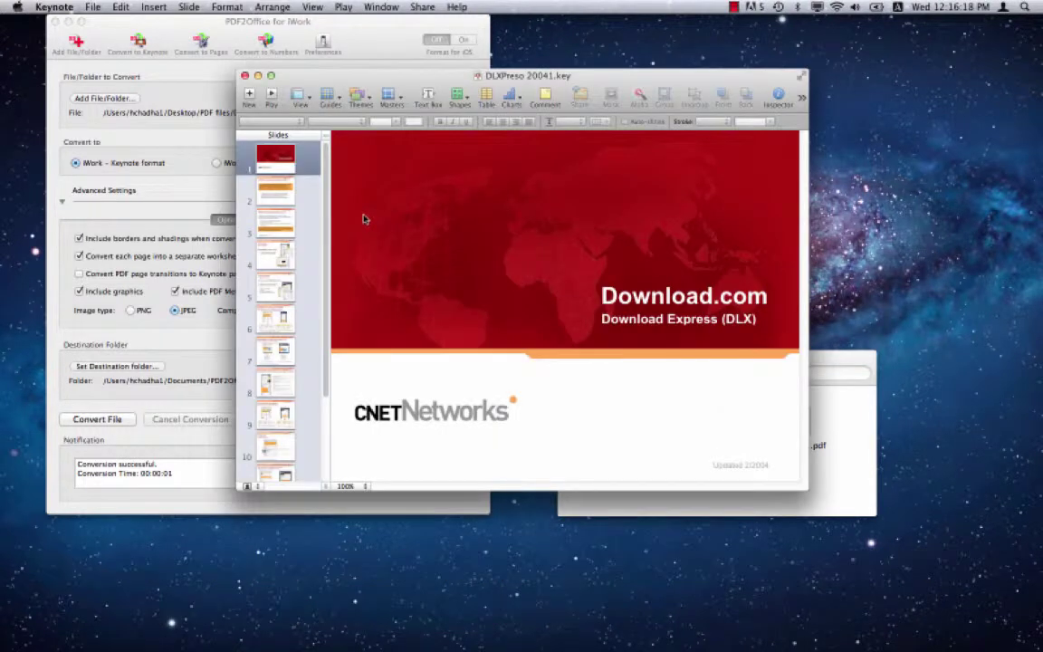
drag(465, 82, 243, 31)
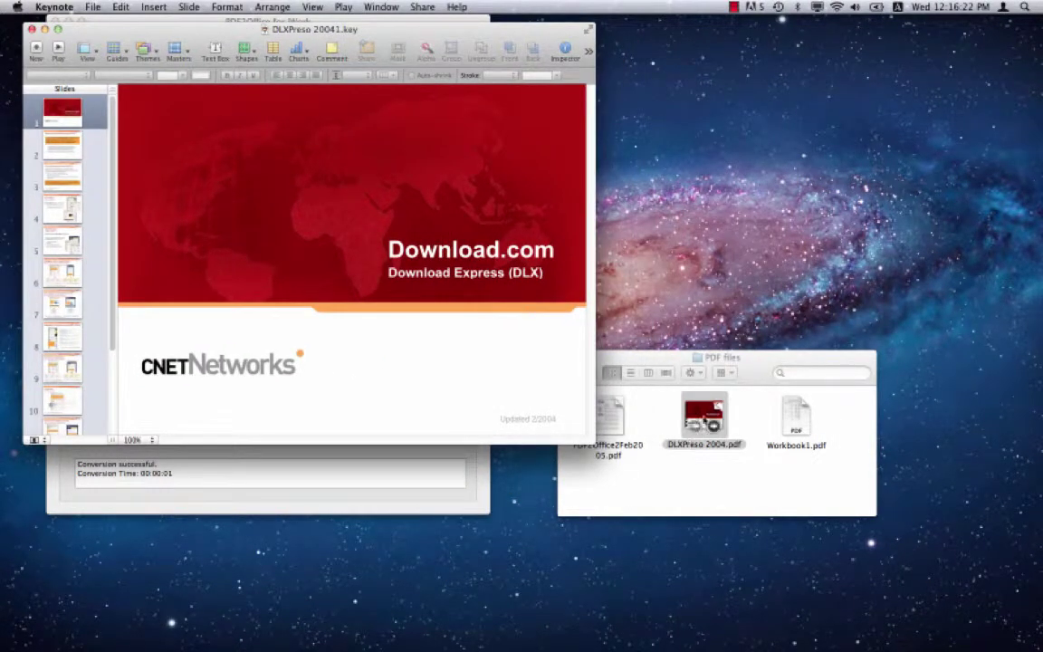
double_click(705, 416)
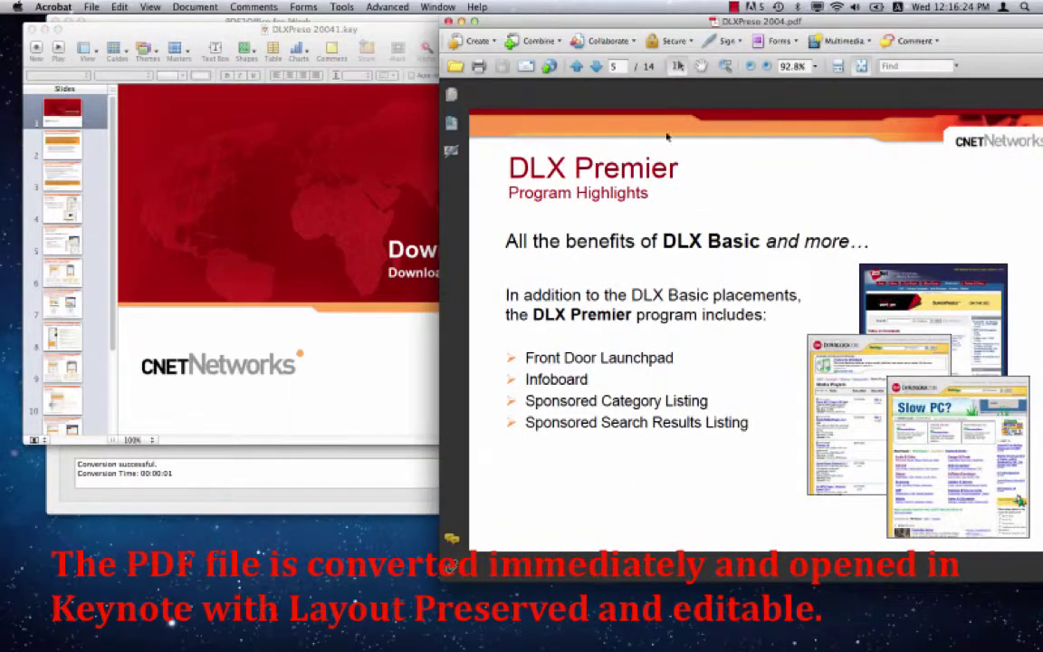
Move the PDF window right and select the Download.com title text on Keynote slide 1
drag(876, 21, 811, 21)
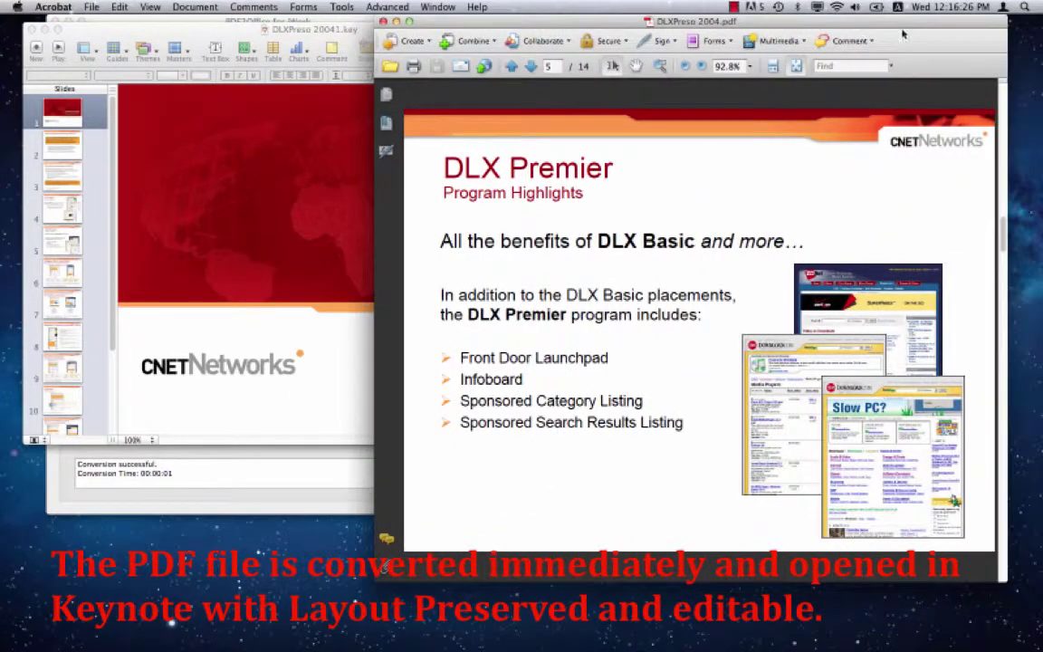
drag(1003, 225, 1003, 90)
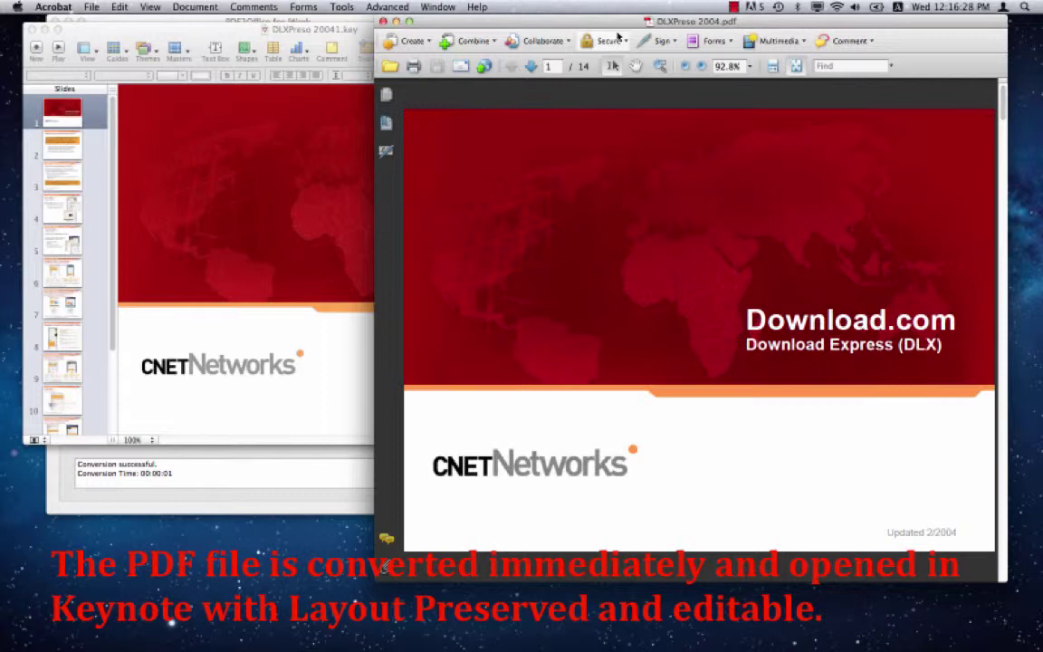
drag(600, 23, 687, 27)
click(351, 149)
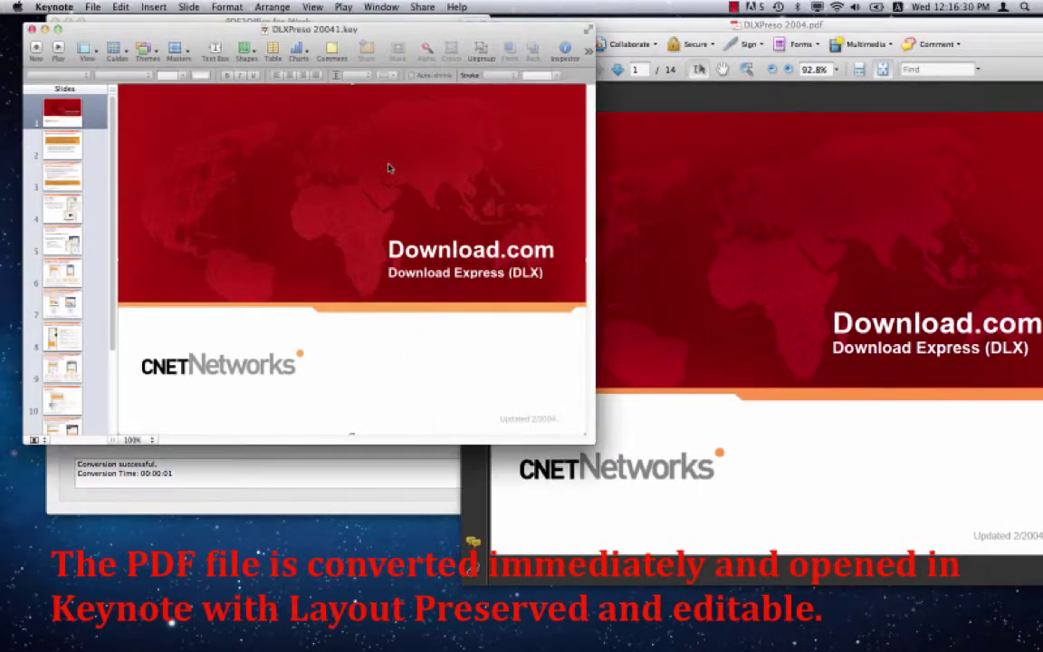
double_click(436, 256)
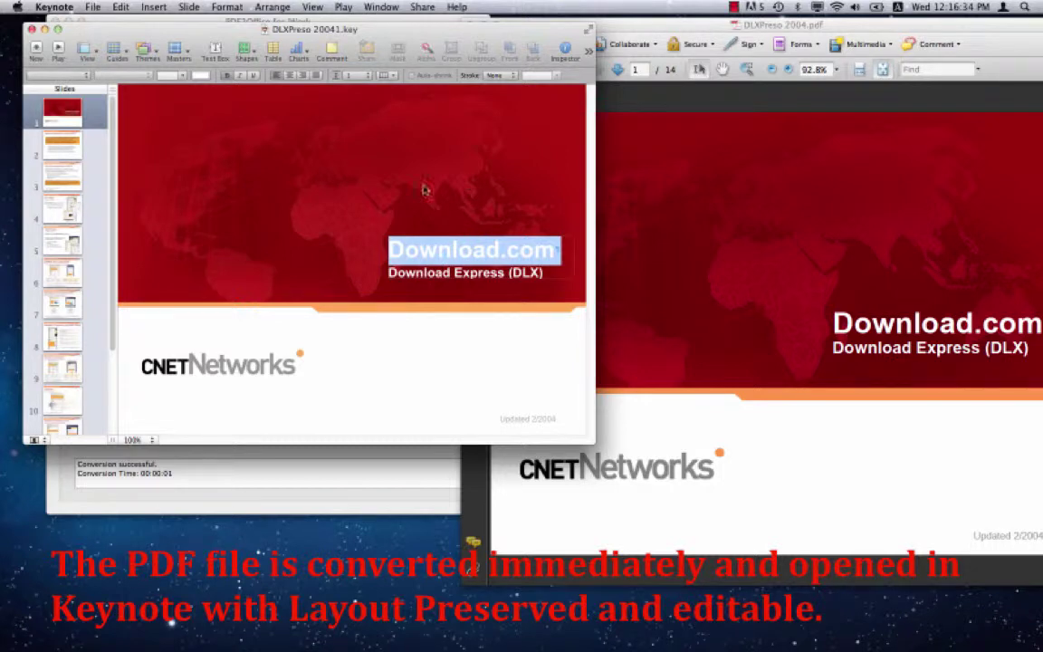
Compare slide 2 with its PDF page and select the whole quote paragraph
click(63, 136)
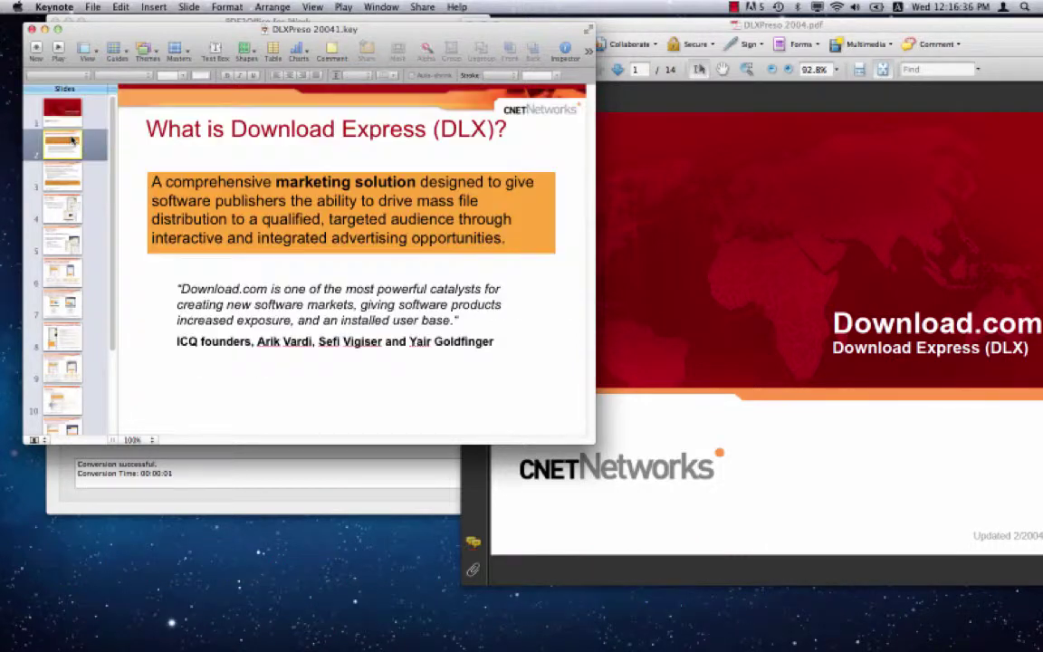
click(774, 253)
key(Right)
key(Right)
key(Left)
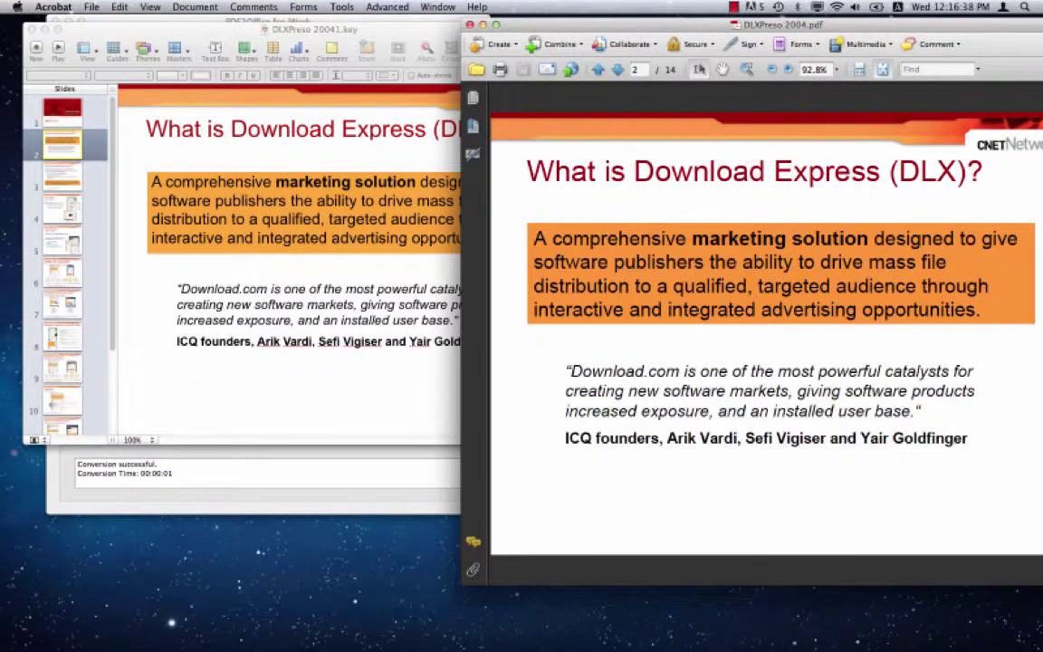
click(444, 281)
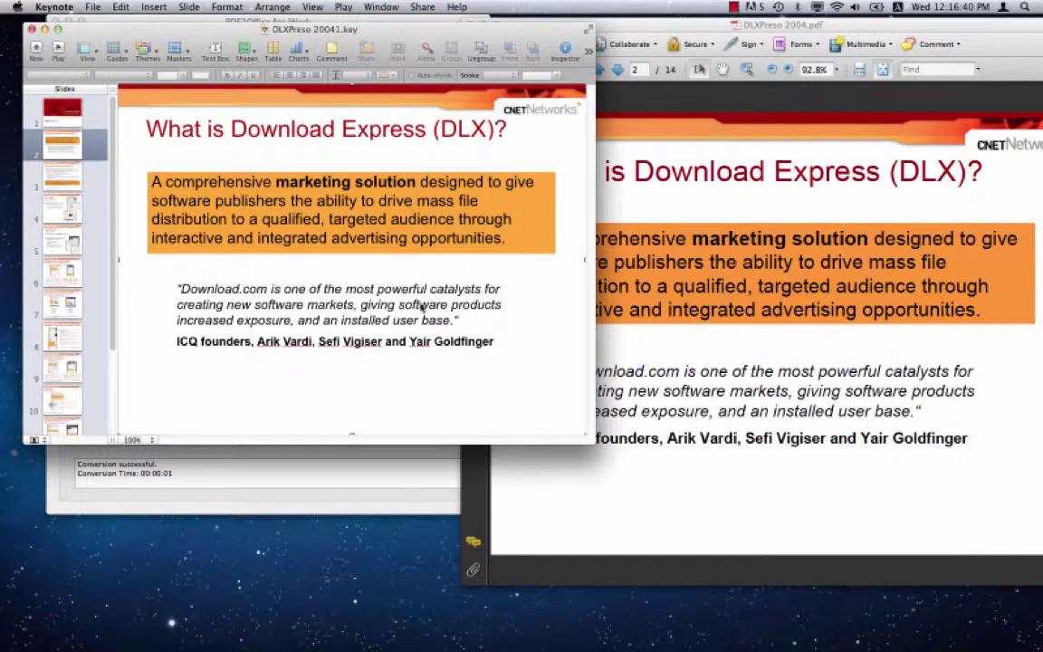
triple_click(422, 308)
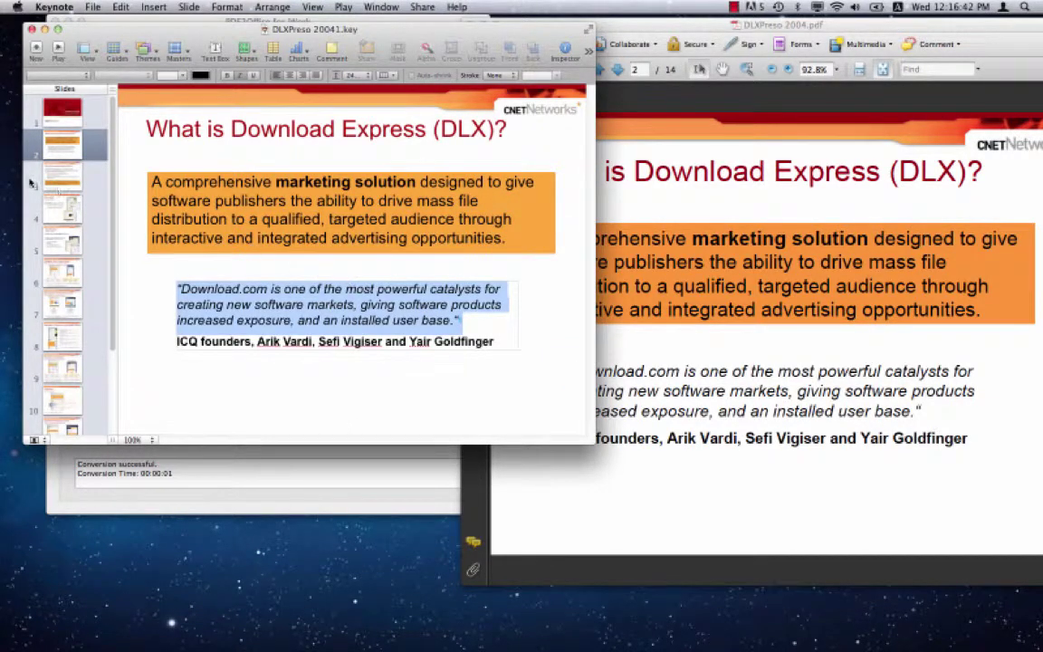
Compare slide 3's CNET download services paragraph with PDF page 3, then minimize the PDF
click(56, 180)
triple_click(304, 223)
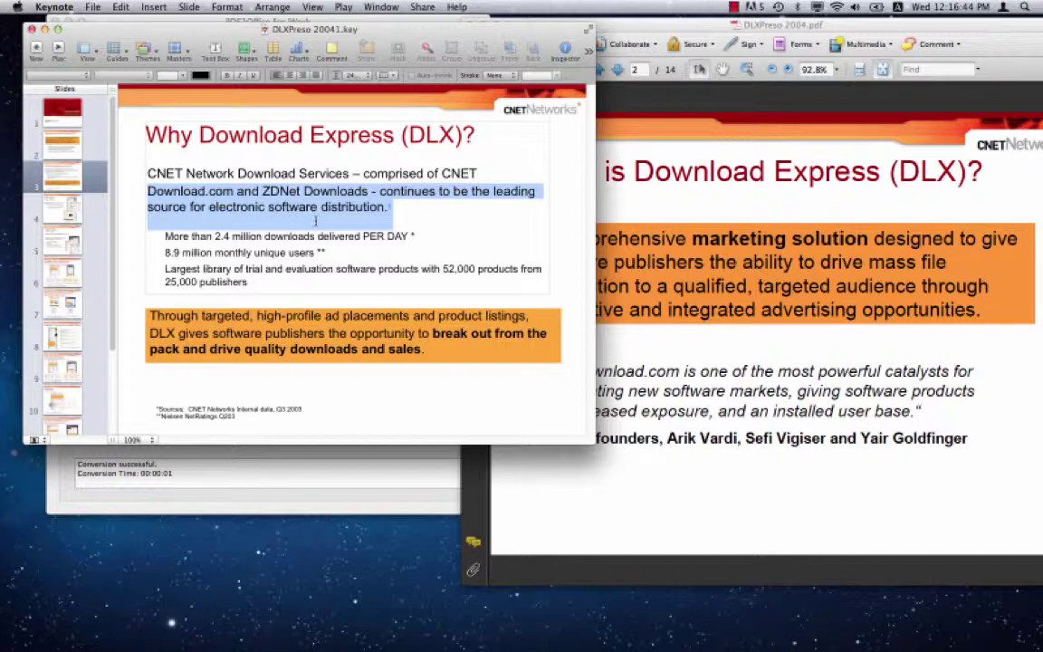
click(780, 195)
key(Down)
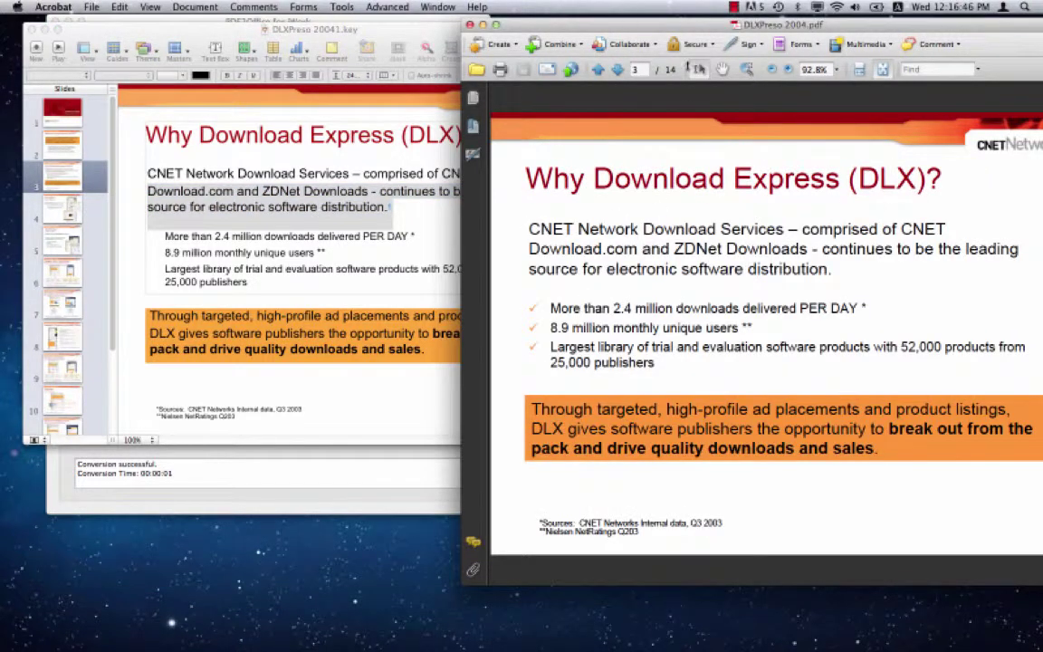
drag(640, 26, 556, 27)
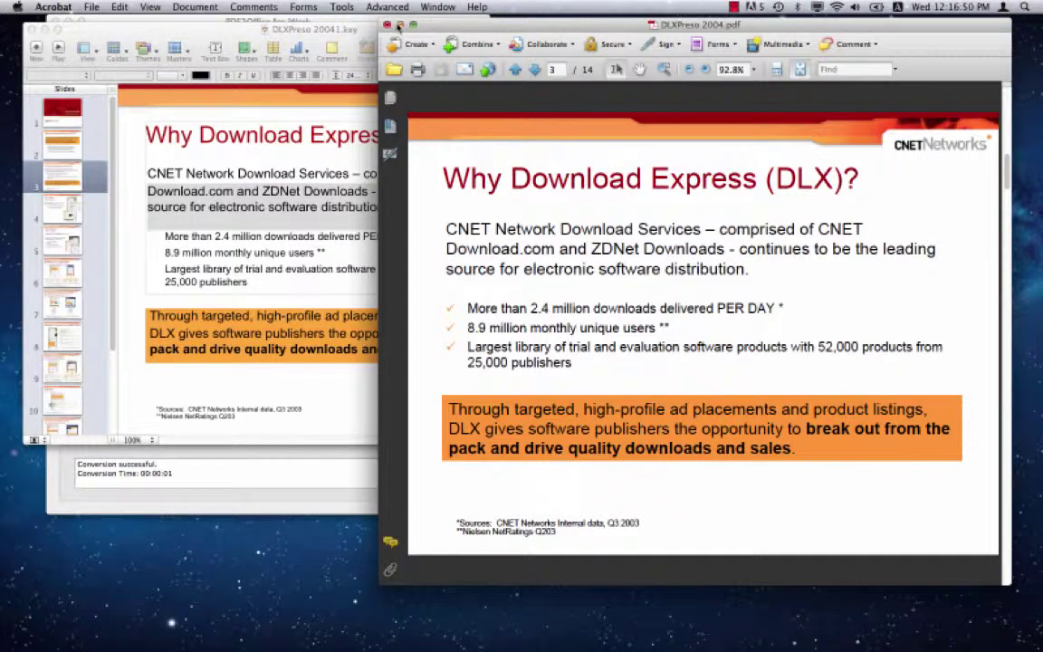
click(400, 30)
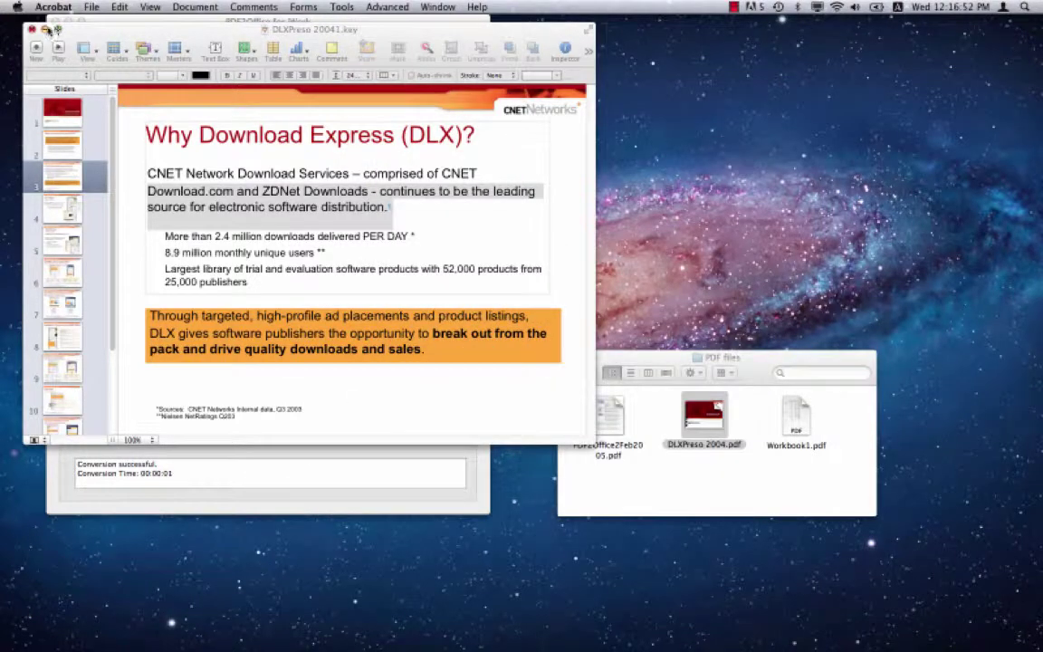
Minimize Keynote, load Workbook1.pdf into the converter, and start the Numbers conversion
click(46, 29)
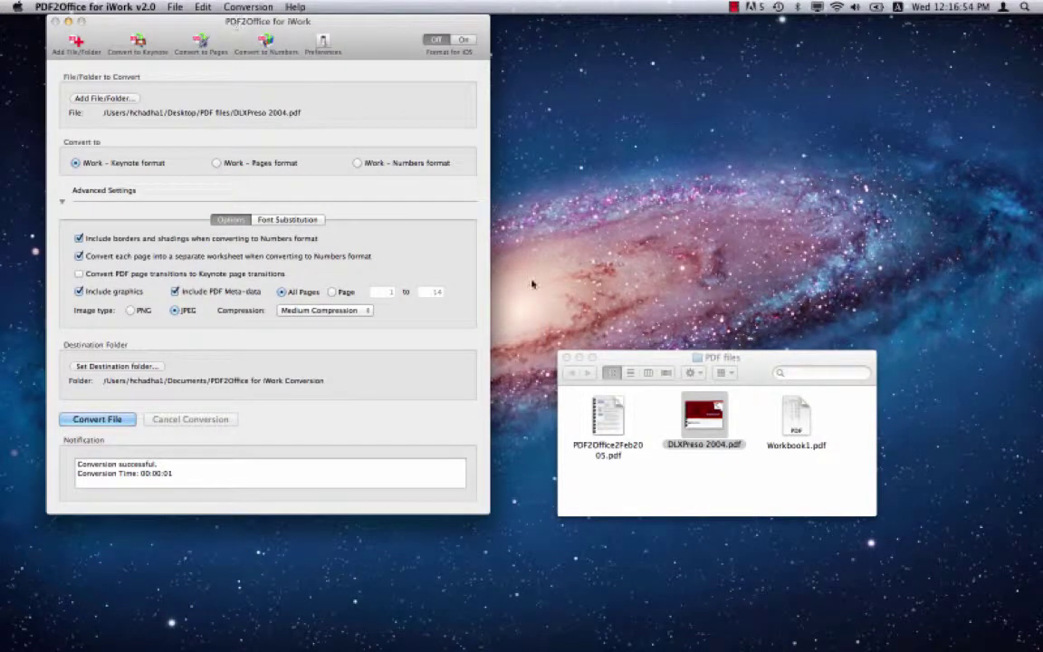
drag(797, 418, 286, 124)
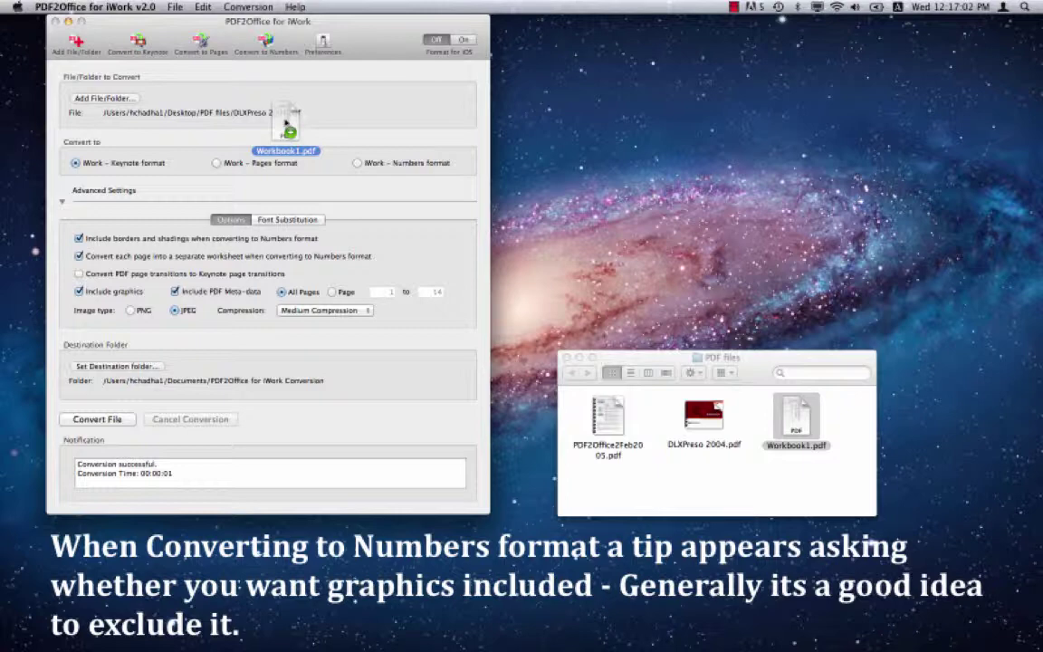
drag(286, 123, 272, 113)
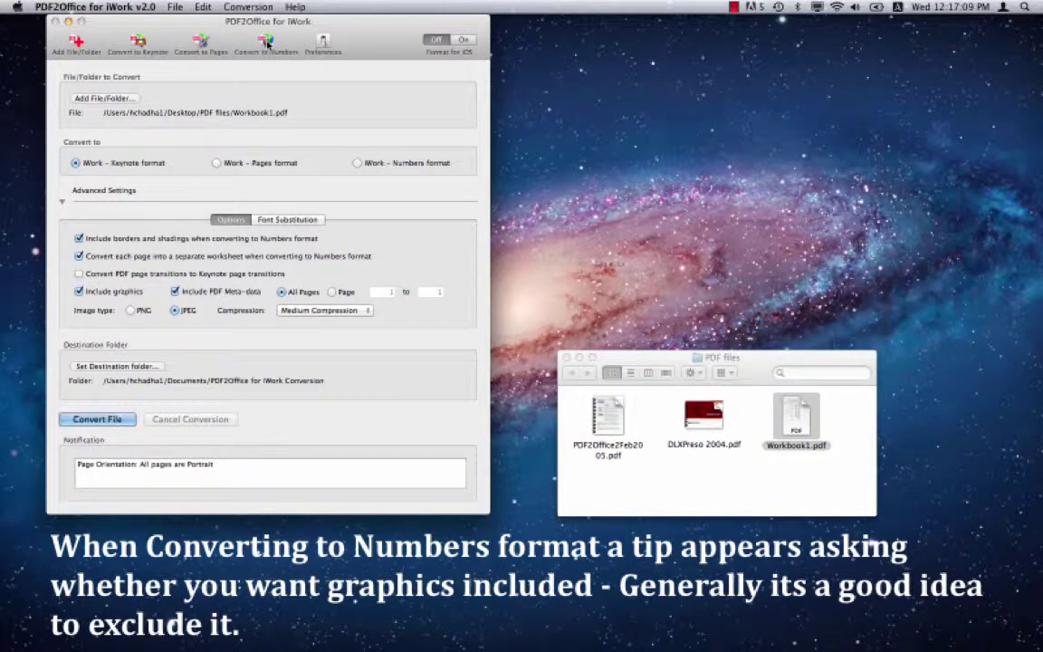
click(266, 42)
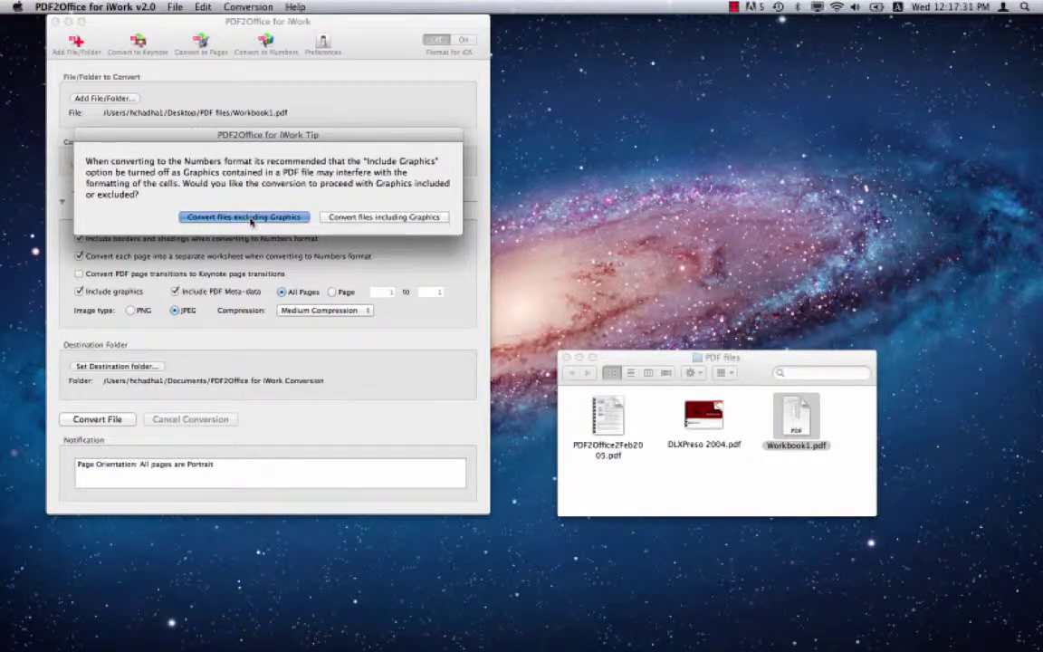
Convert Workbook1.pdf excluding graphics, shift and narrow the Numbers window, and open the original in Acrobat
click(252, 217)
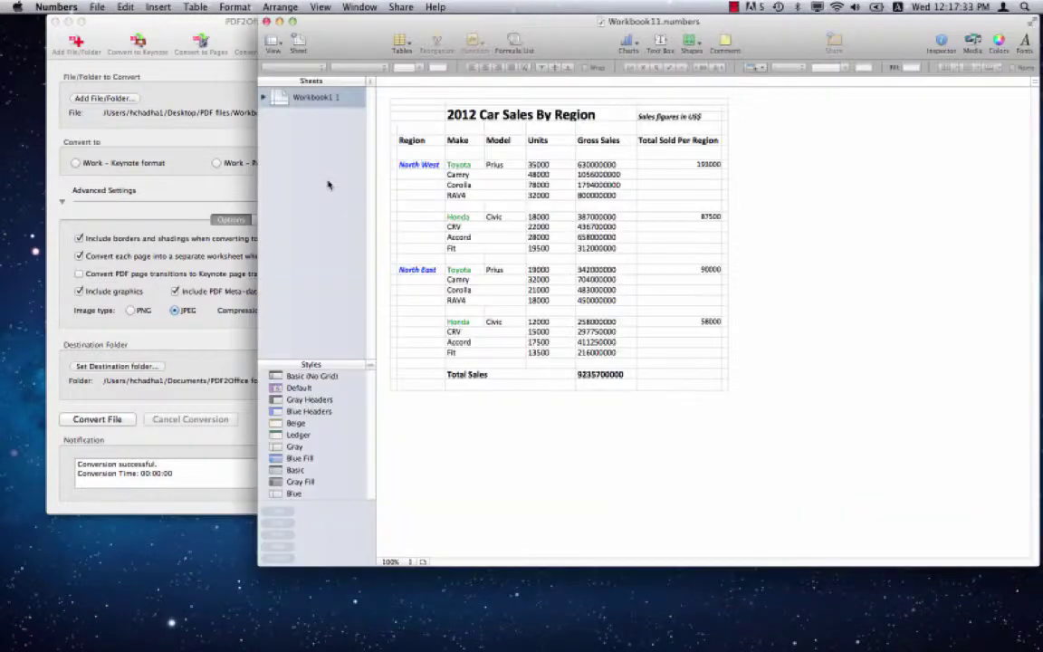
drag(591, 21, 369, 22)
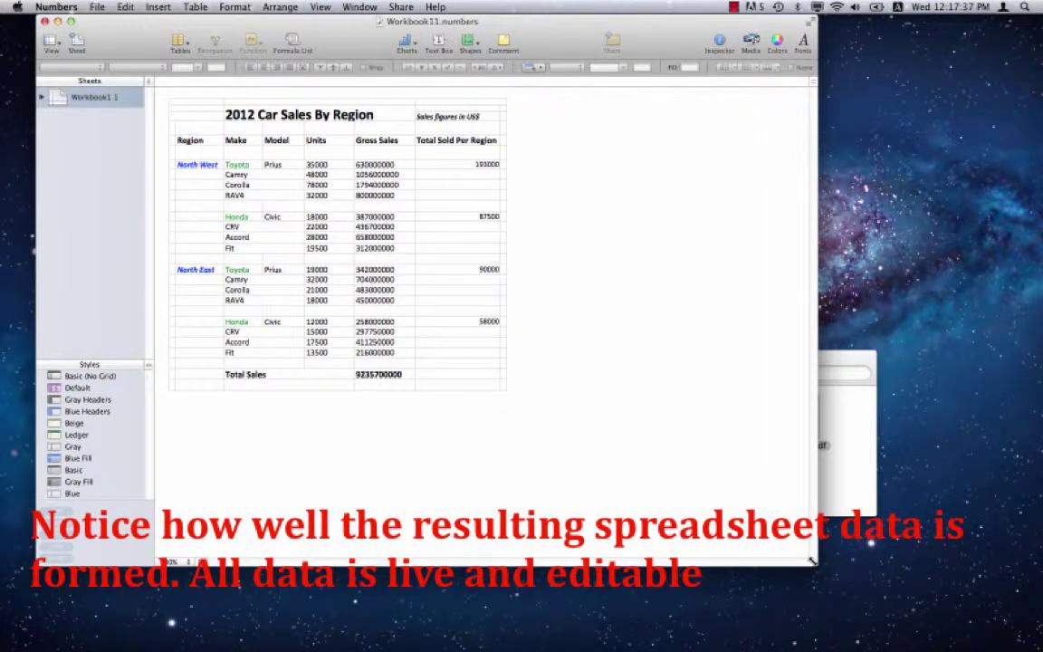
drag(812, 561, 563, 561)
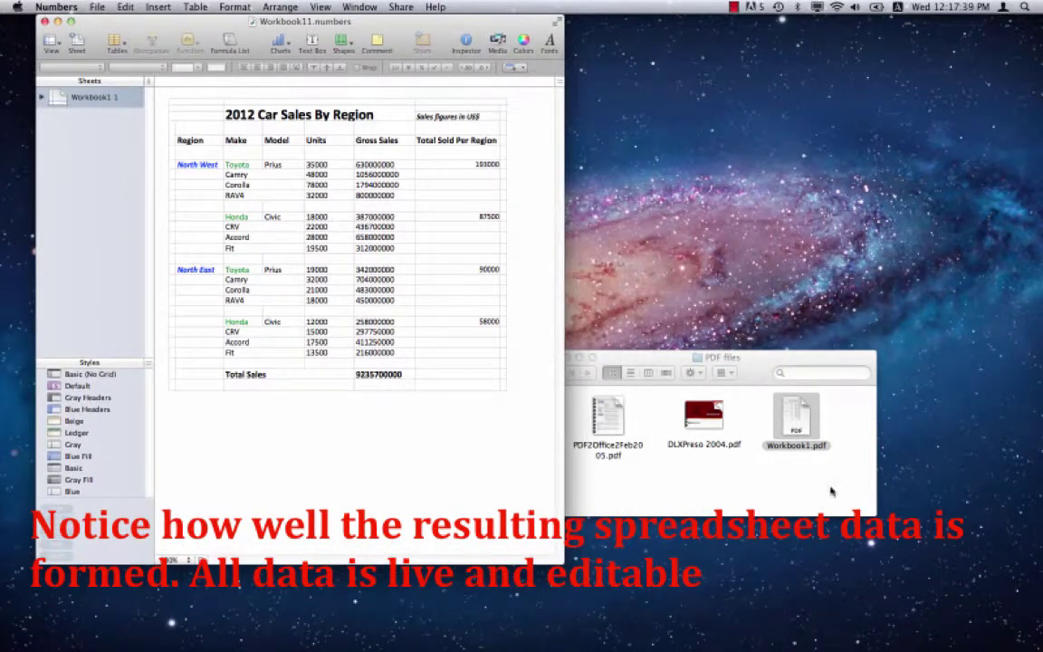
click(715, 374)
key(super+o)
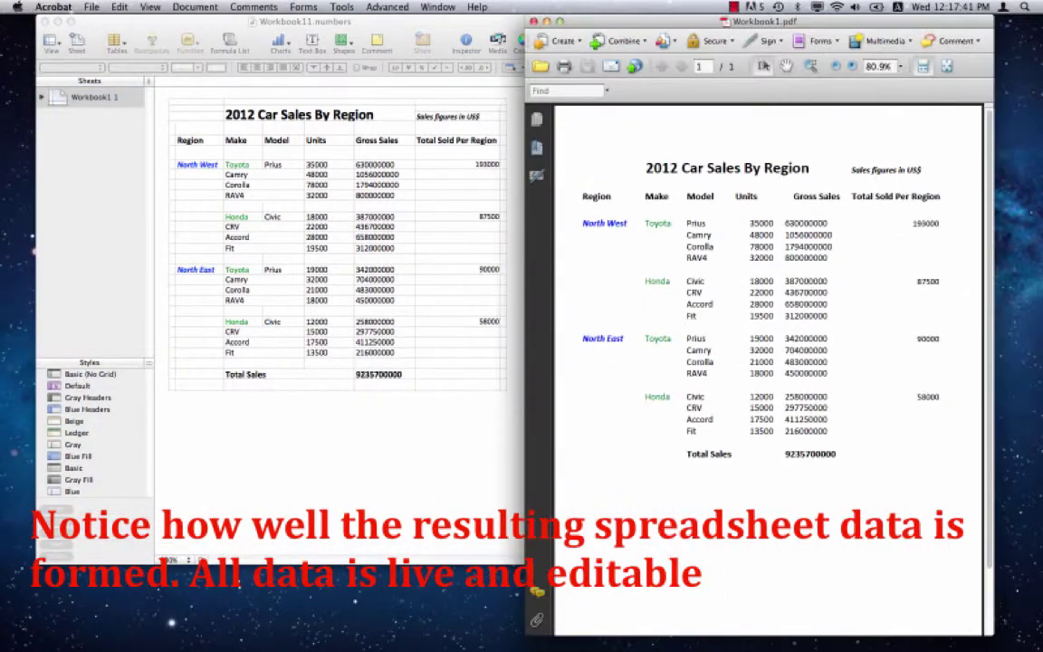
drag(554, 22, 574, 22)
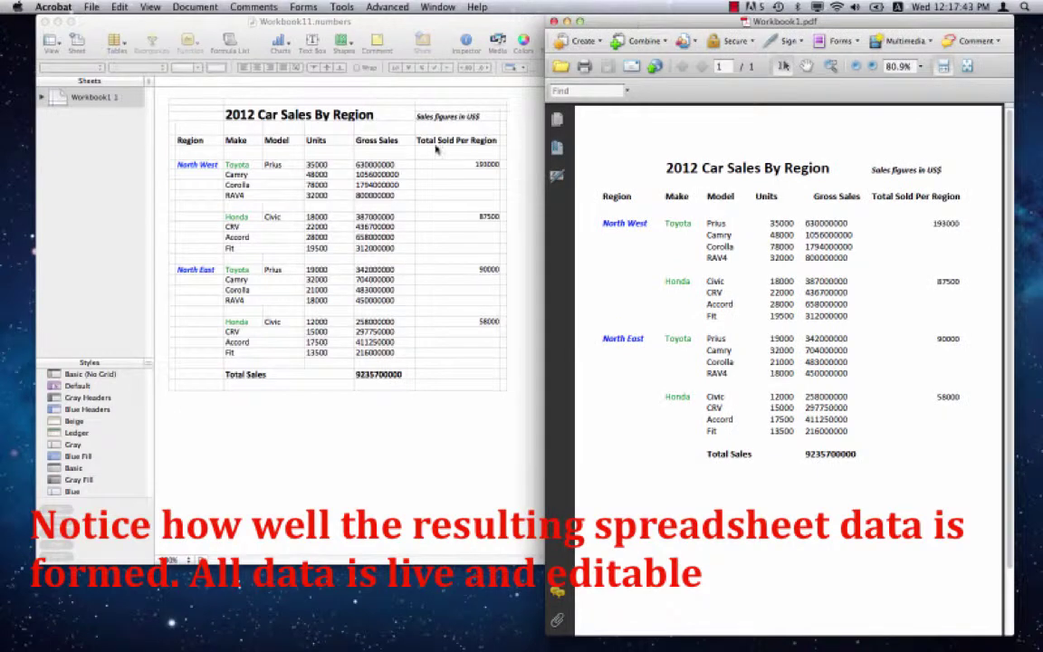
click(436, 150)
click(369, 173)
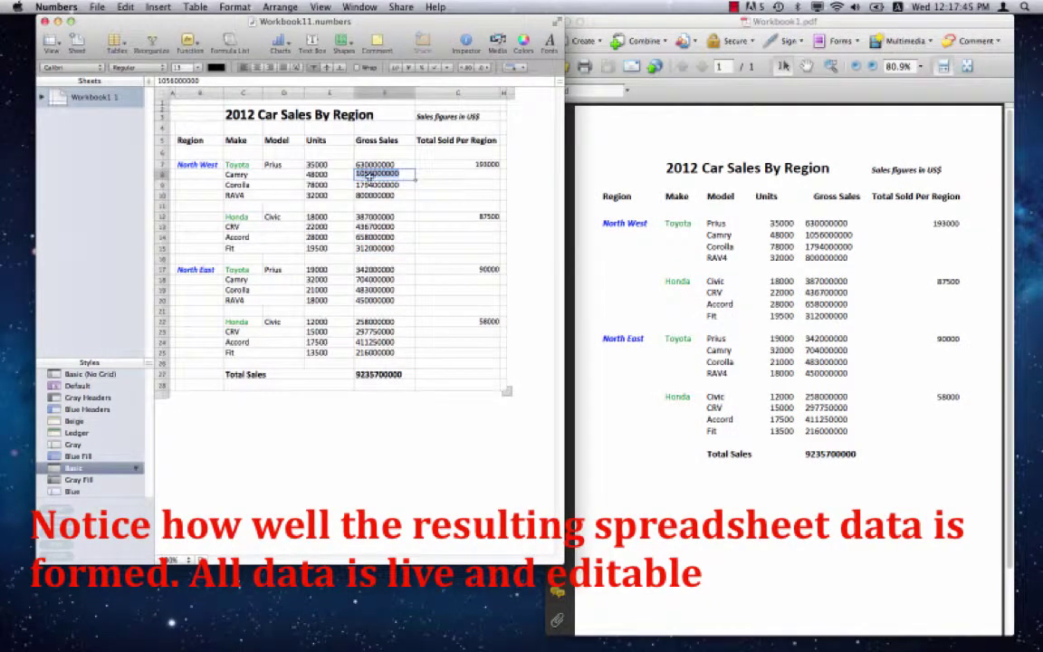
click(369, 269)
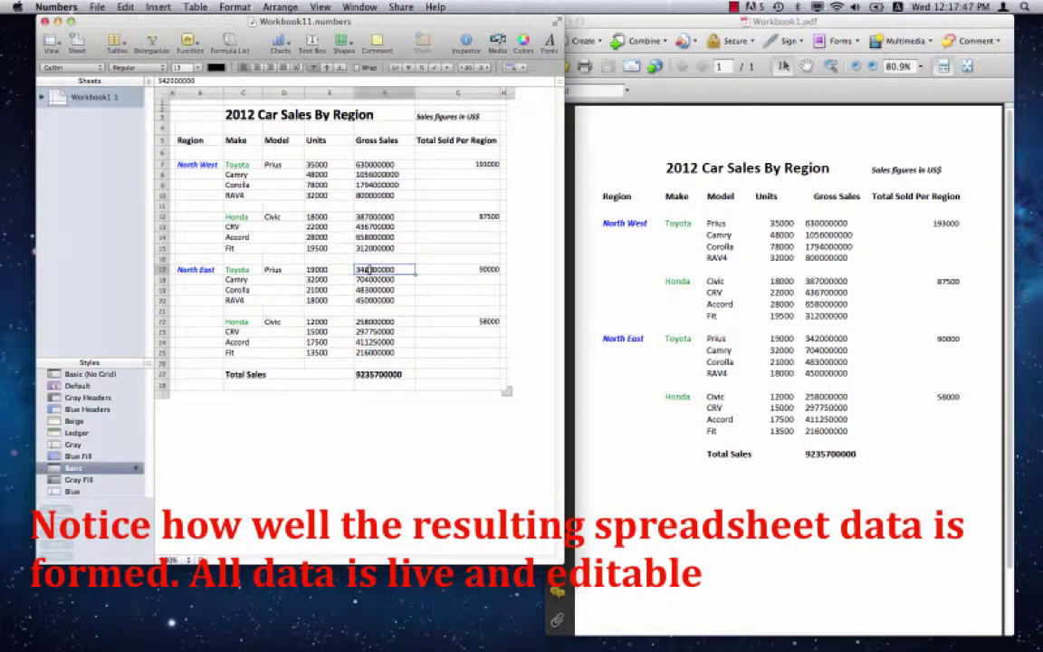
mouse_move(180, 140)
mouse_down()
mouse_move(281, 184)
mouse_move(442, 356)
mouse_up()
click(437, 310)
click(319, 257)
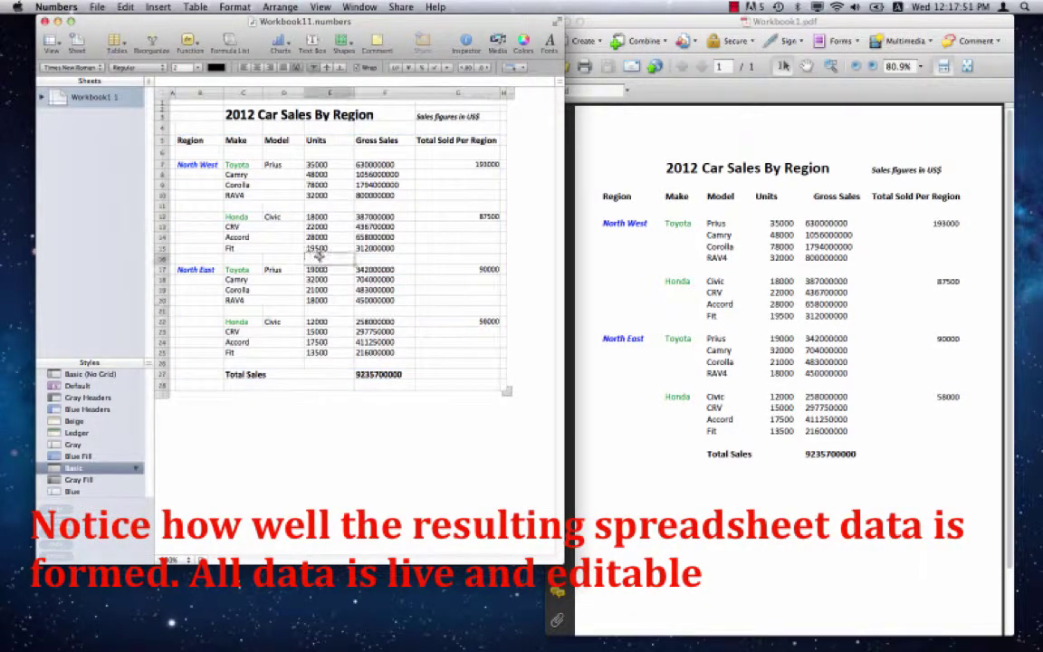